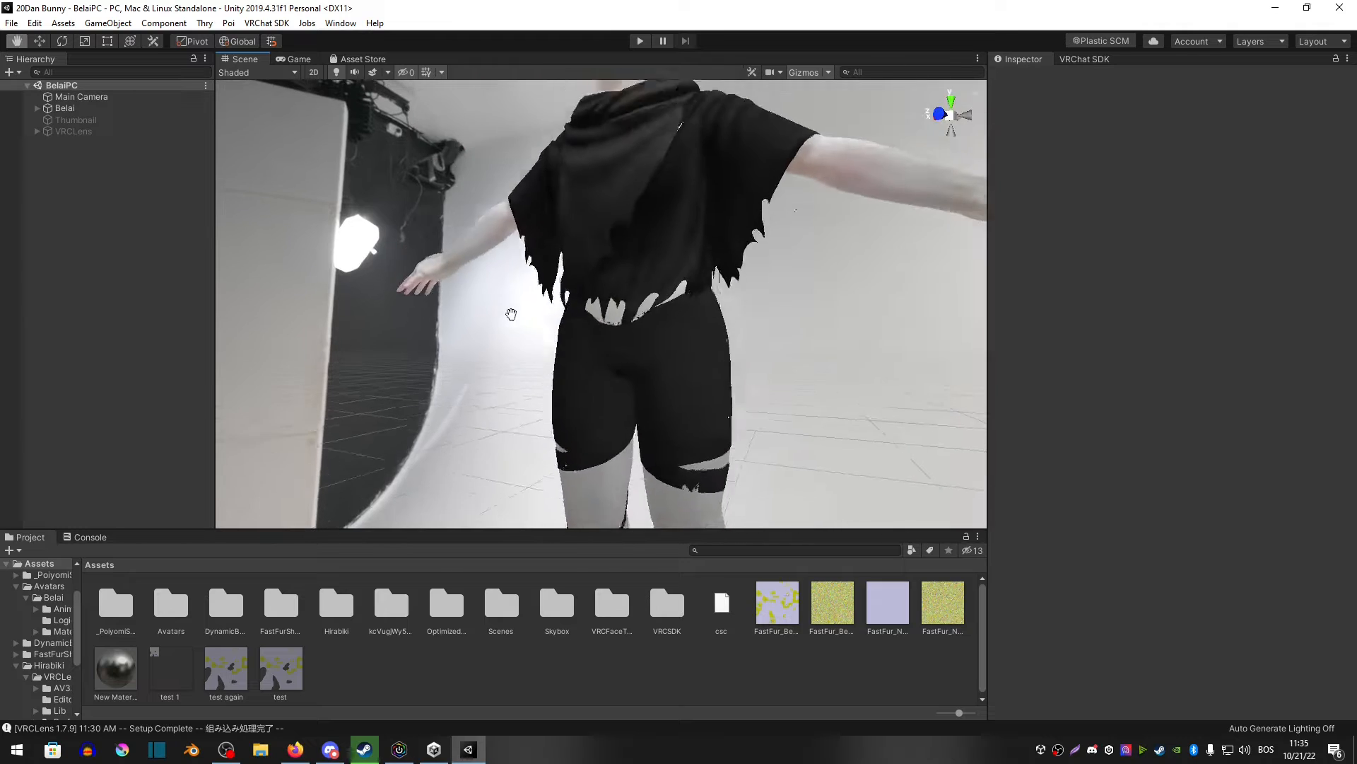
left_click_drag(512, 312, 989, 275, "alt")
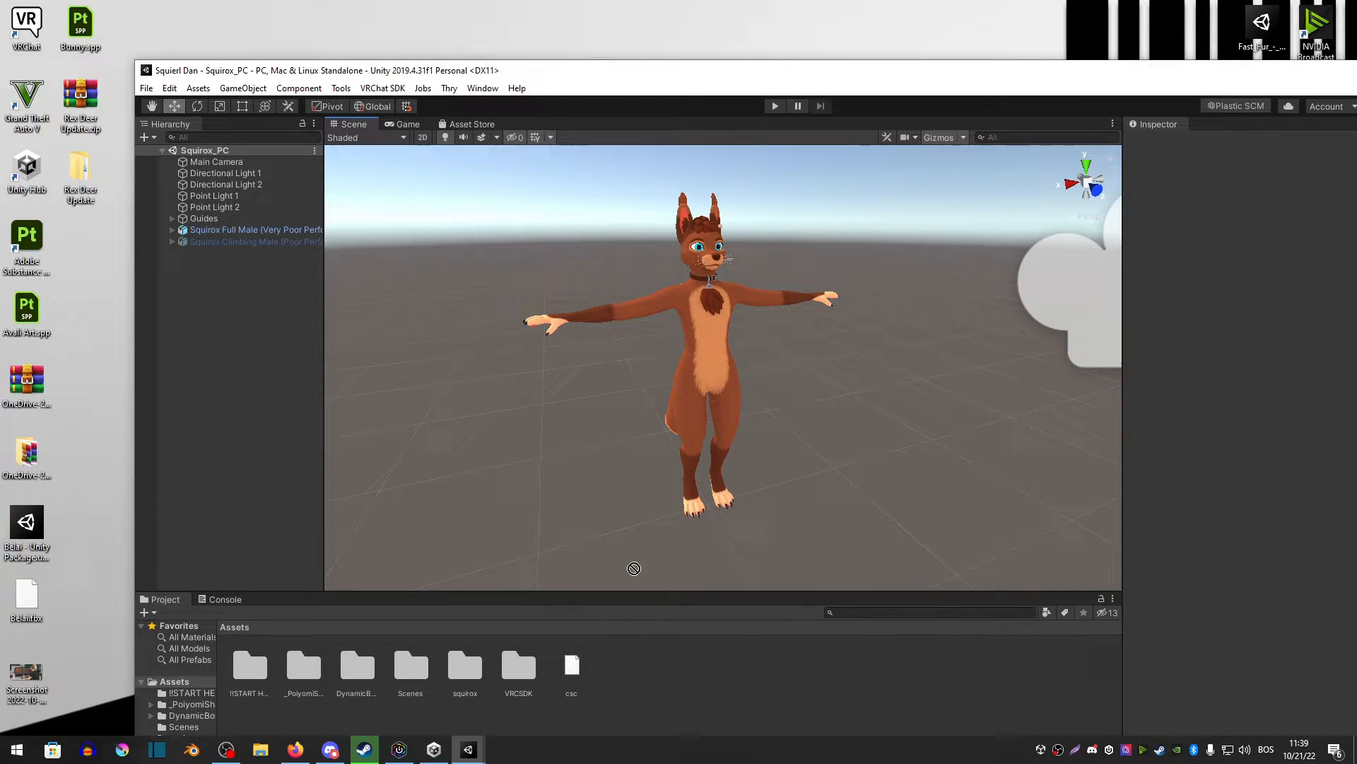
left_click_drag(634, 568, 639, 702)
left_click(238, 401)
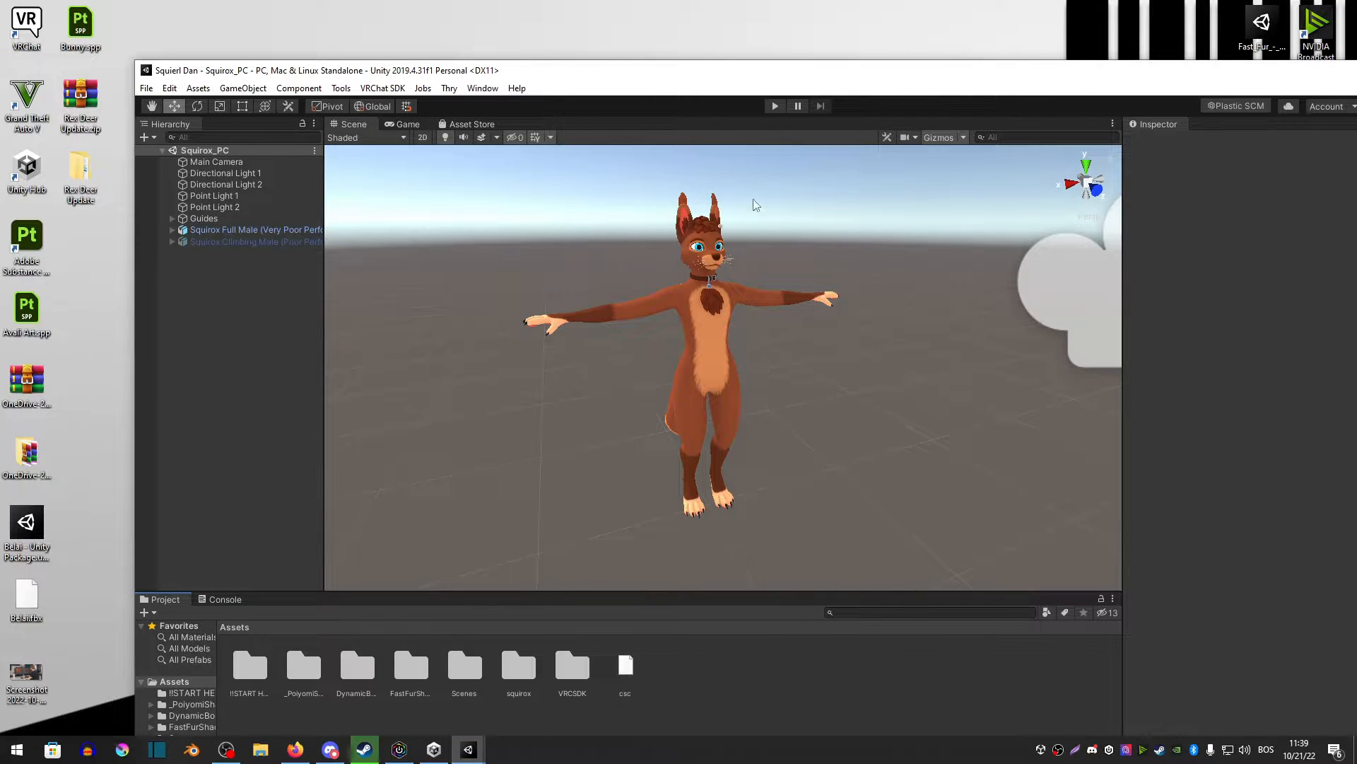
Step: Select the avatar's Body mesh and switch the Body_Male material's shader to Warren's Fast Fur/Fast Fur
left_click_drag(754, 80, 685, 3)
left_click(588, 290)
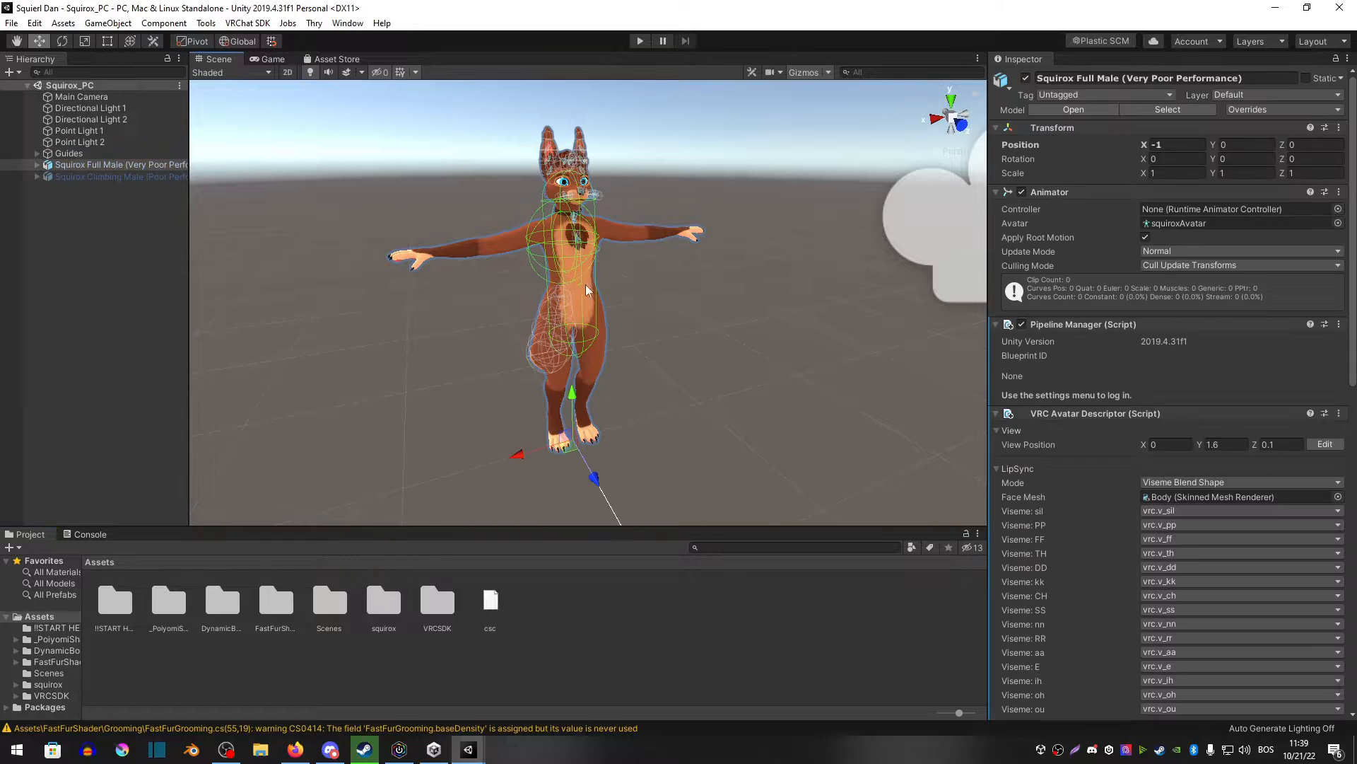
left_click(641, 245)
left_click(998, 257)
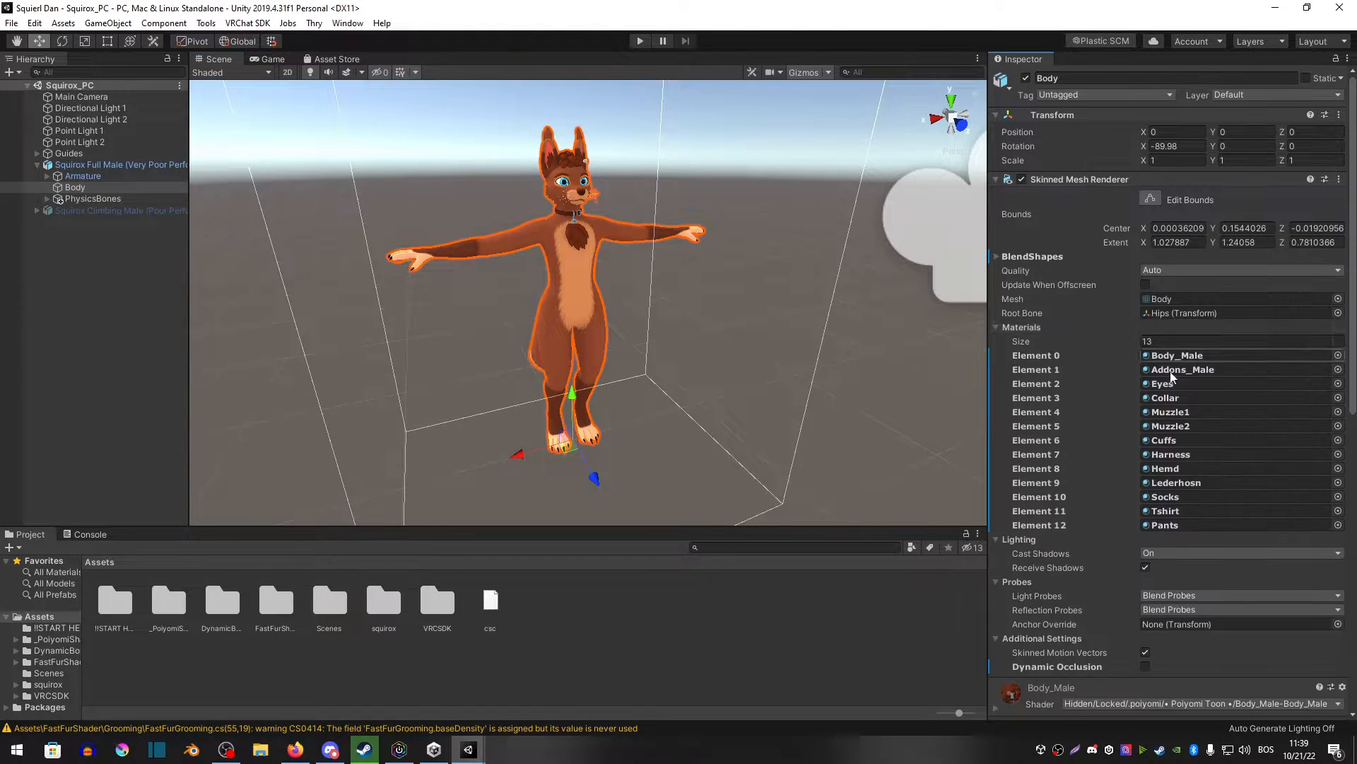
scroll(1166, 409, "down", 10)
left_click(1088, 323)
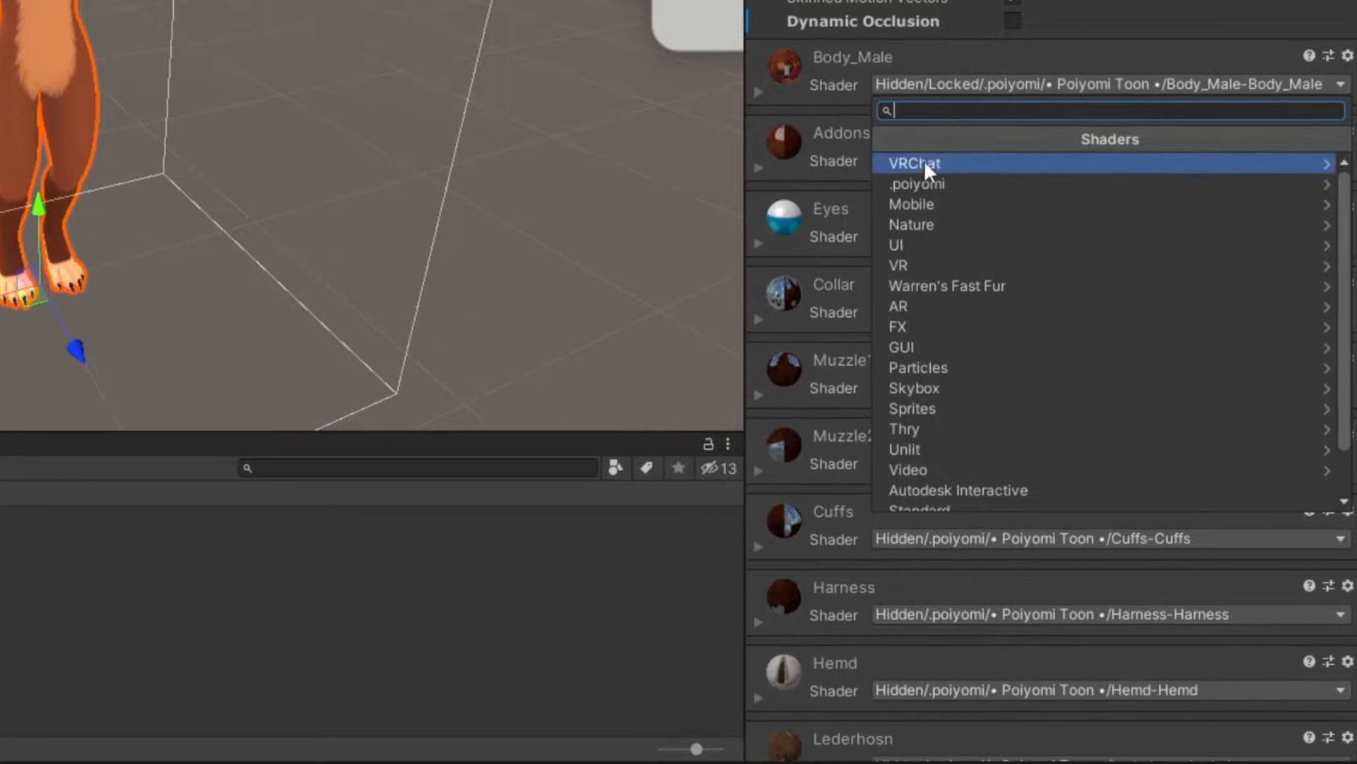
left_click(936, 299)
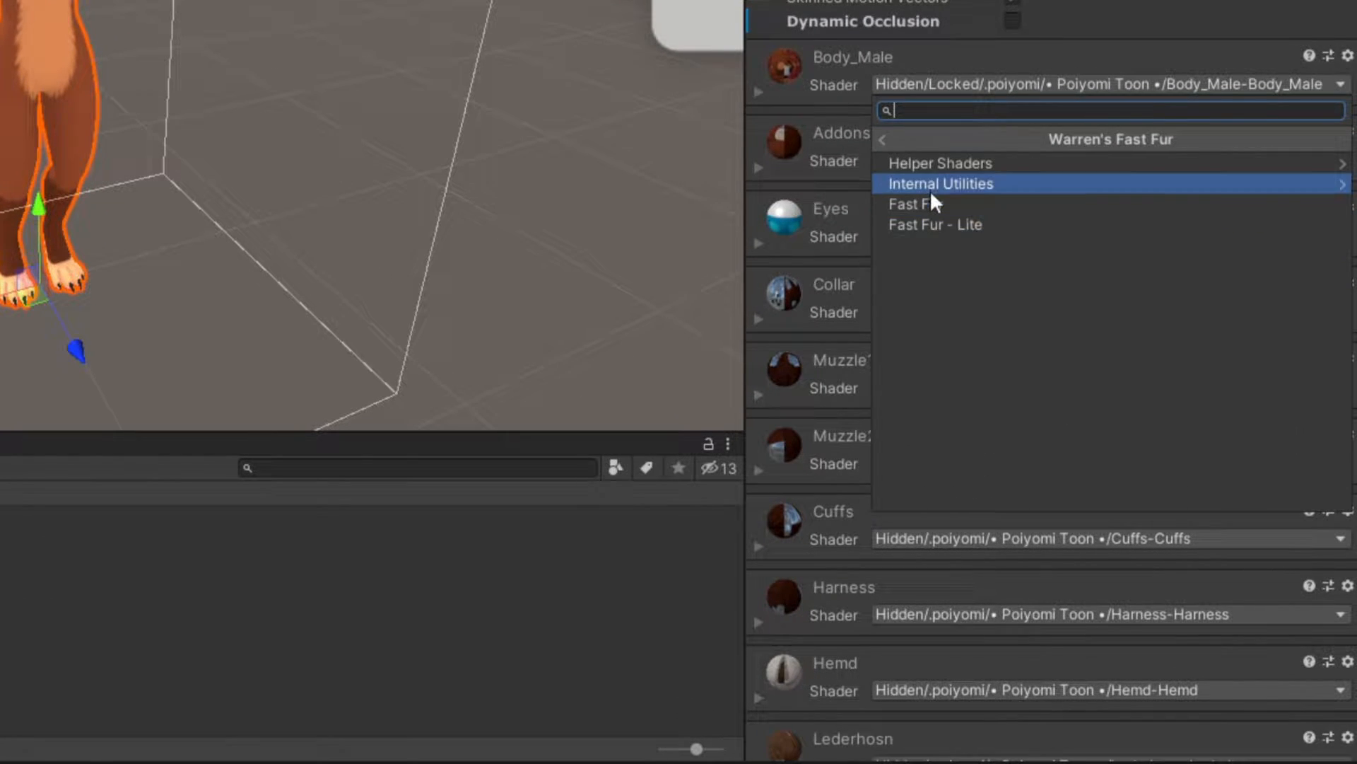
left_click(990, 205)
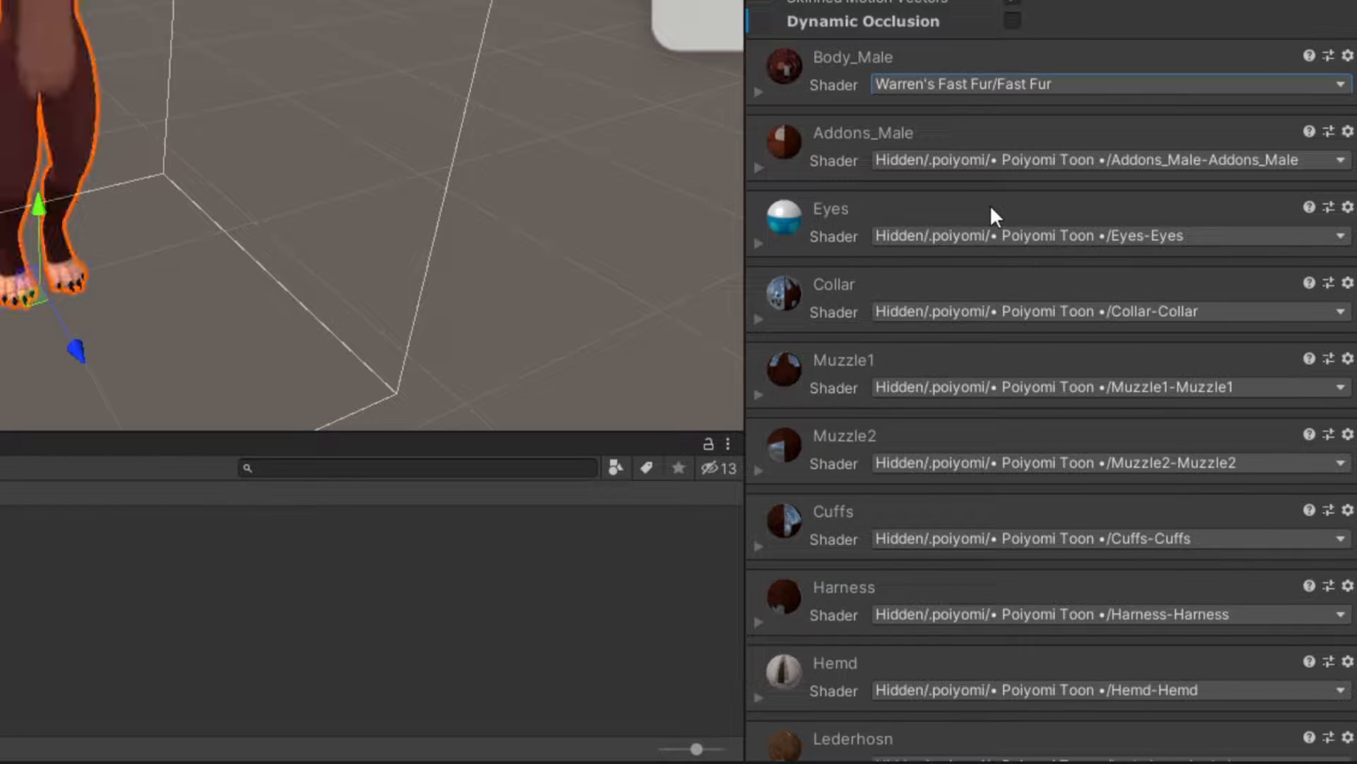
Step: Expand the Body_Male fur material and calibrate its fur layer spacing
left_click(760, 92)
right_click_drag(51, 14, 15, 112)
middle_click_drag(15, 112, 267, 96)
right_click_drag(268, 95, 261, 54, "alt")
left_click_drag(291, 95, 259, 137, "alt")
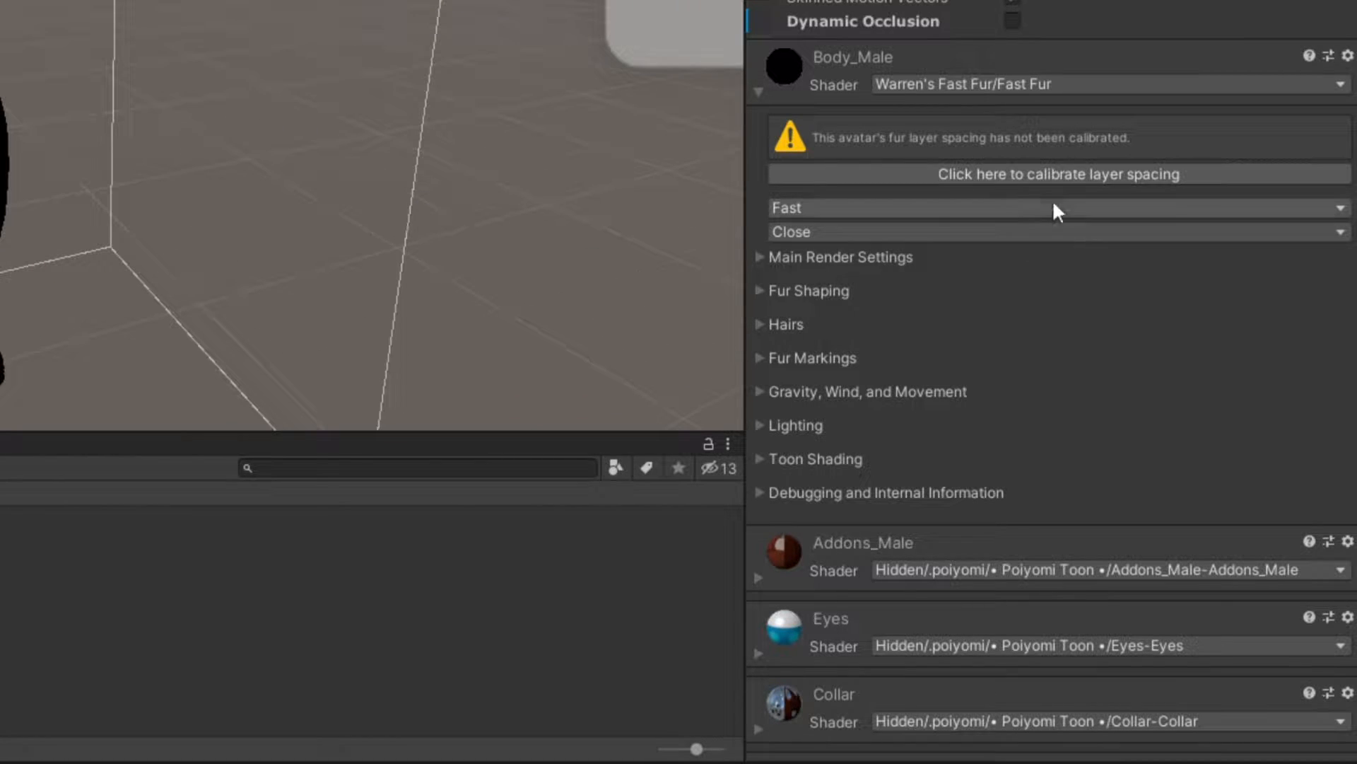
left_click(1053, 177)
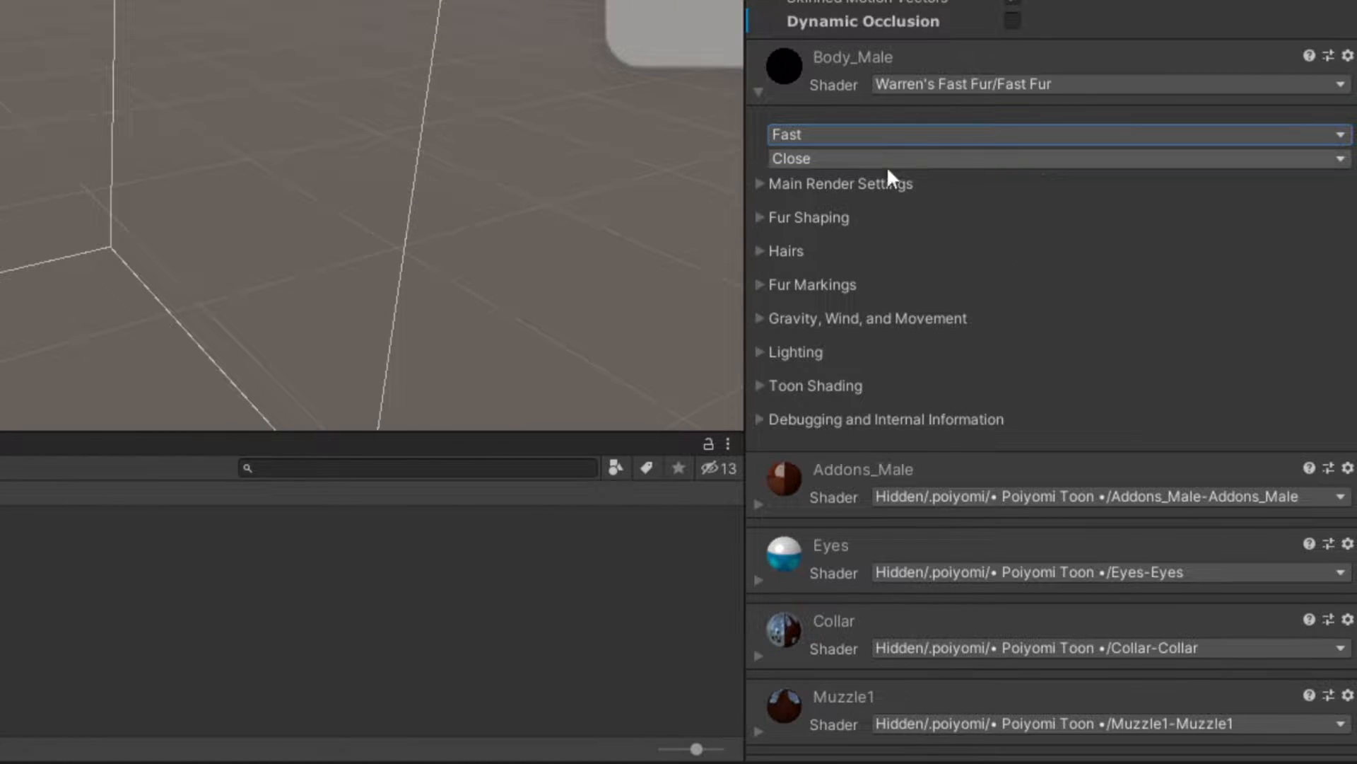
Step: Expand the fur material's Main Render Settings and Fur Shaping sections to review their options
left_click(762, 183)
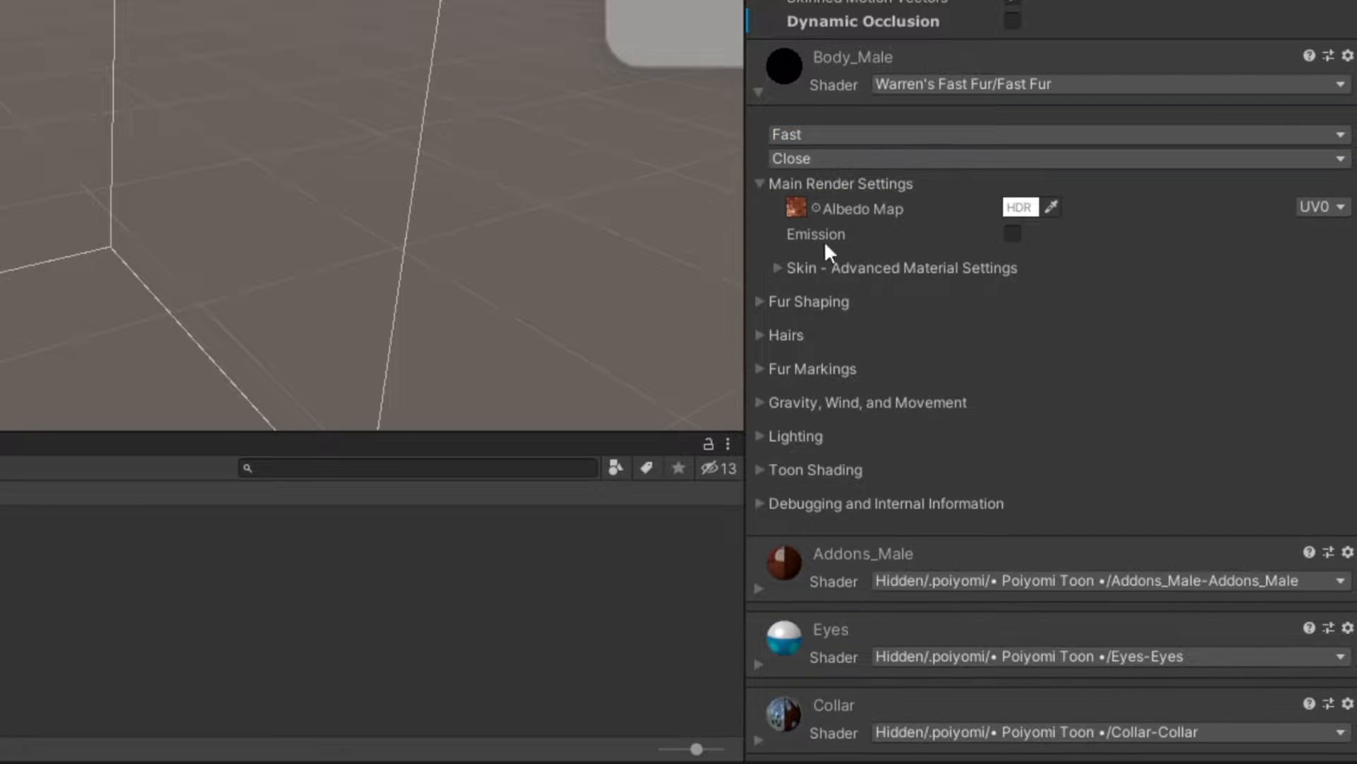
left_click(762, 301)
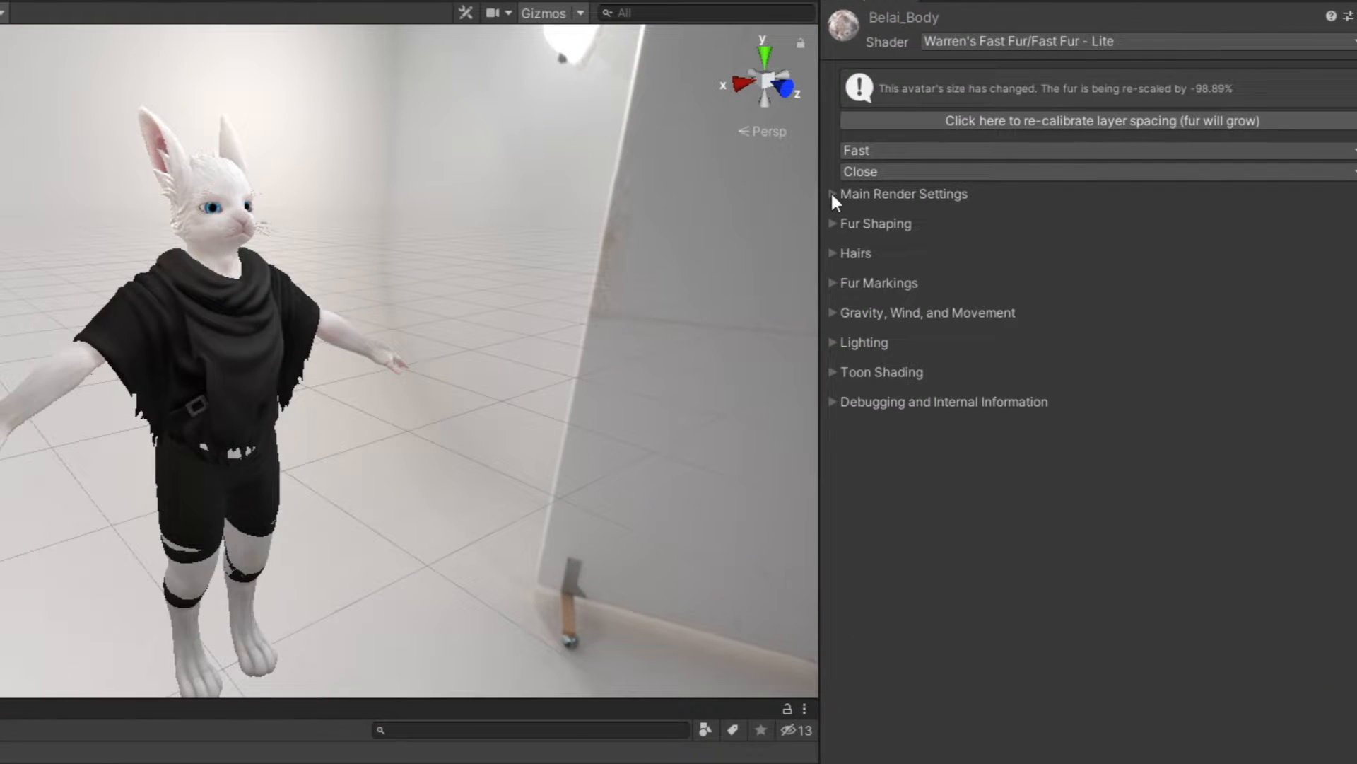
left_click(833, 193)
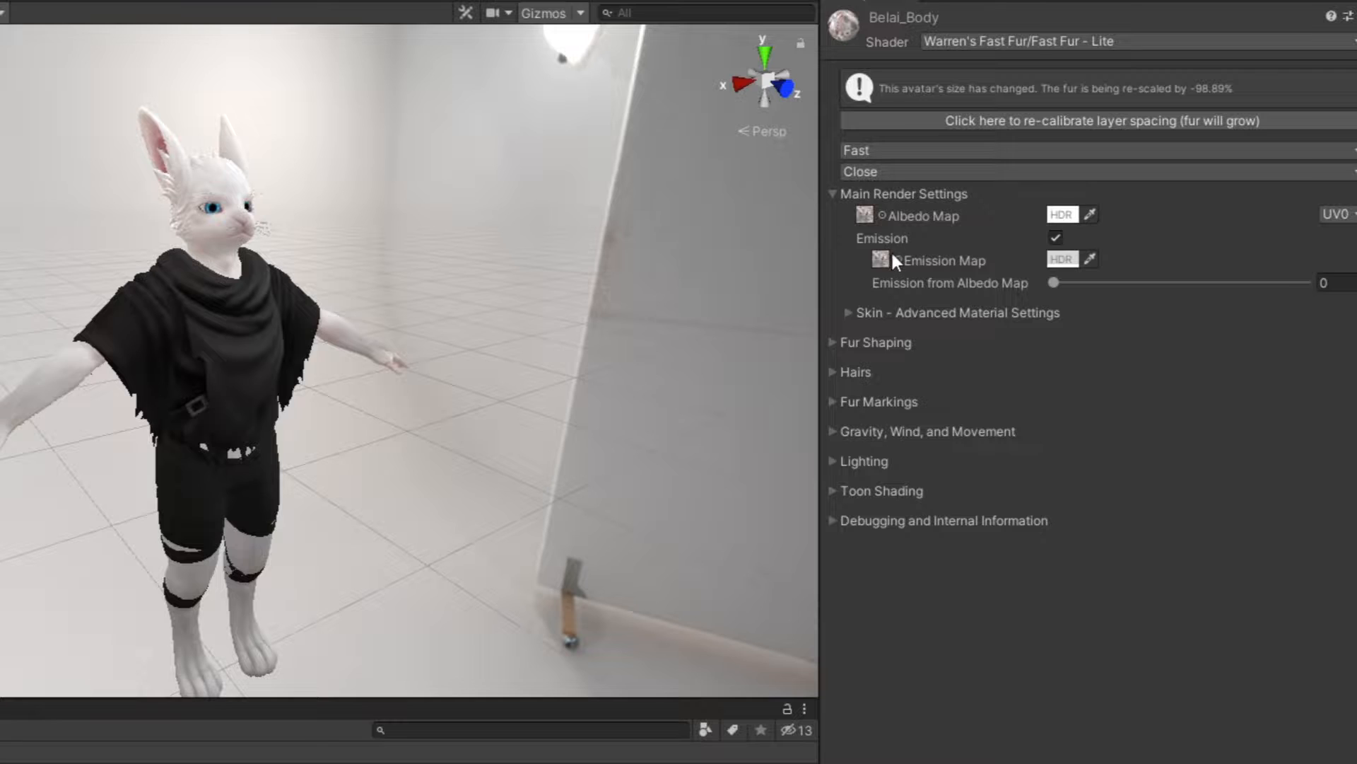
left_click(835, 342)
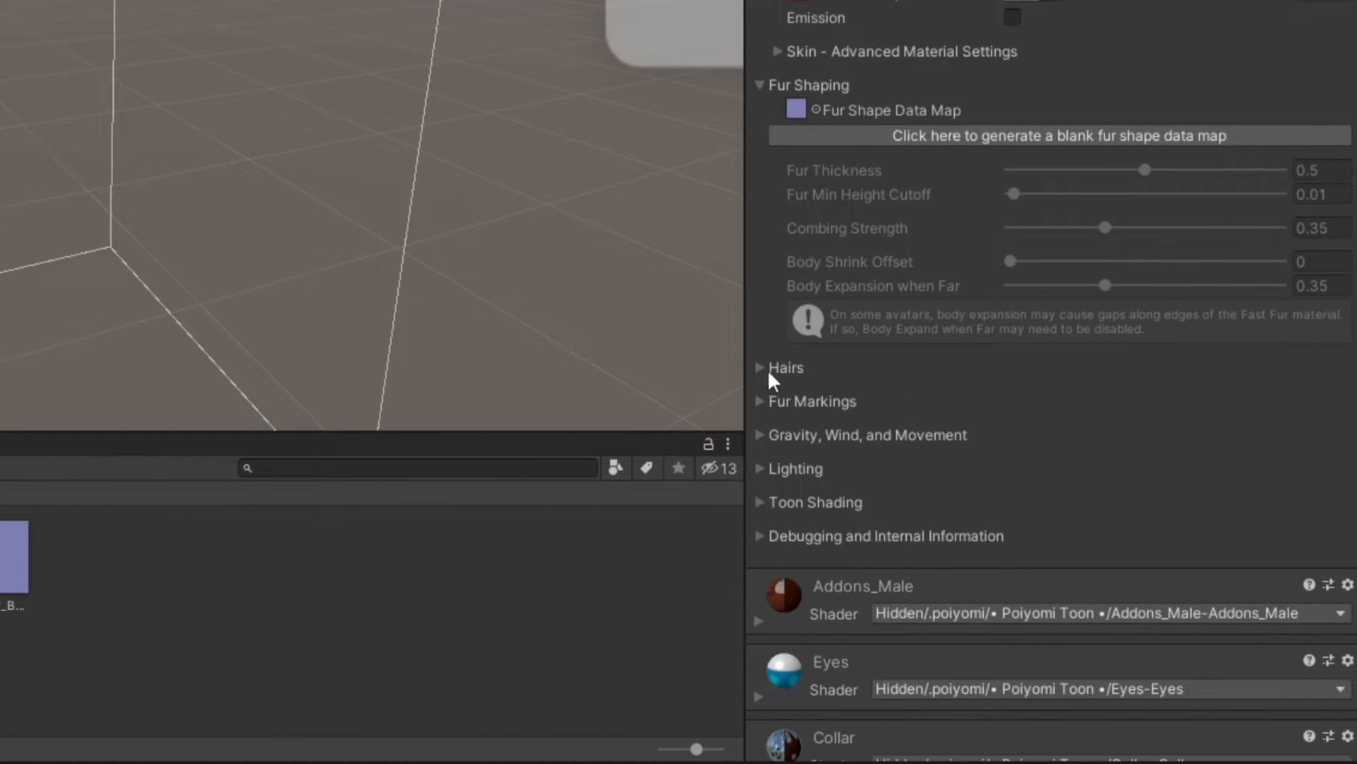
Step: Generate a blank fur shape data map and a hair pattern map for the fur material
left_click(760, 343)
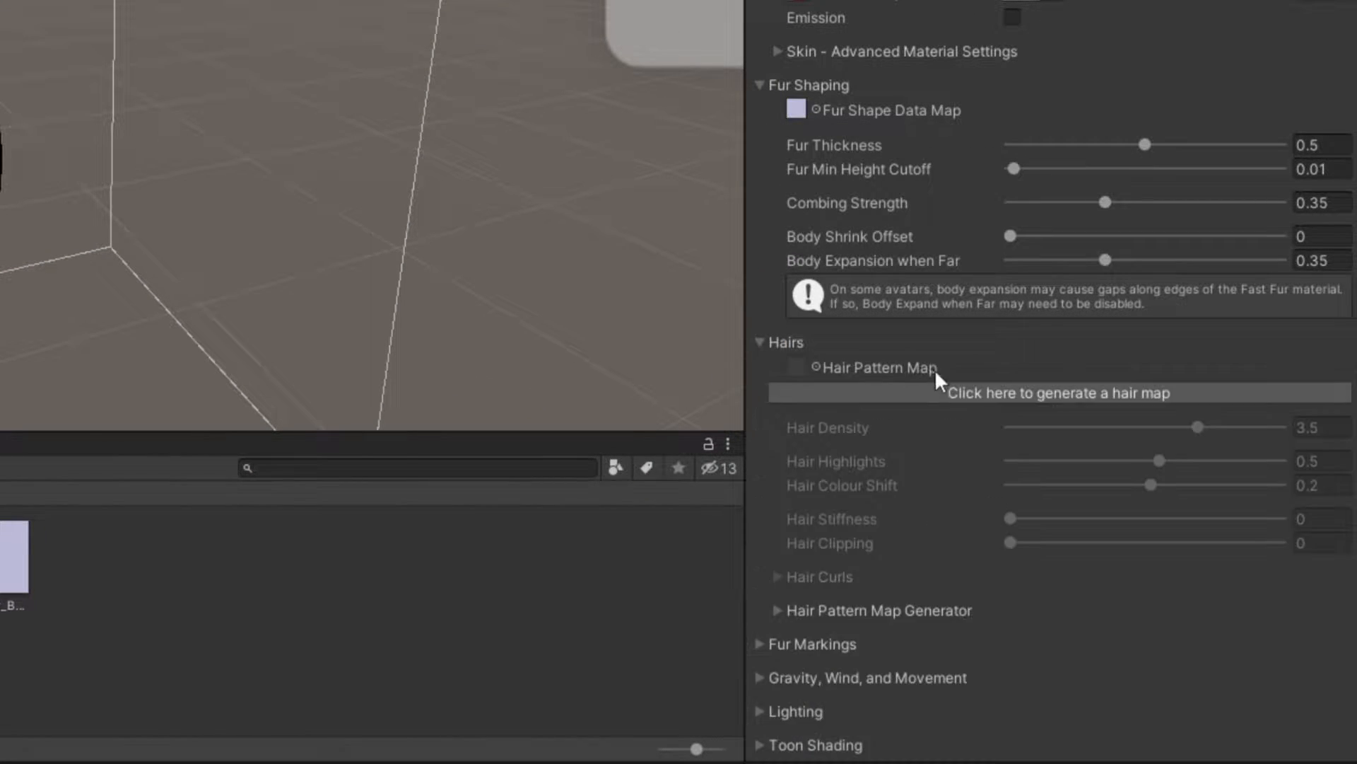
left_click(1016, 401)
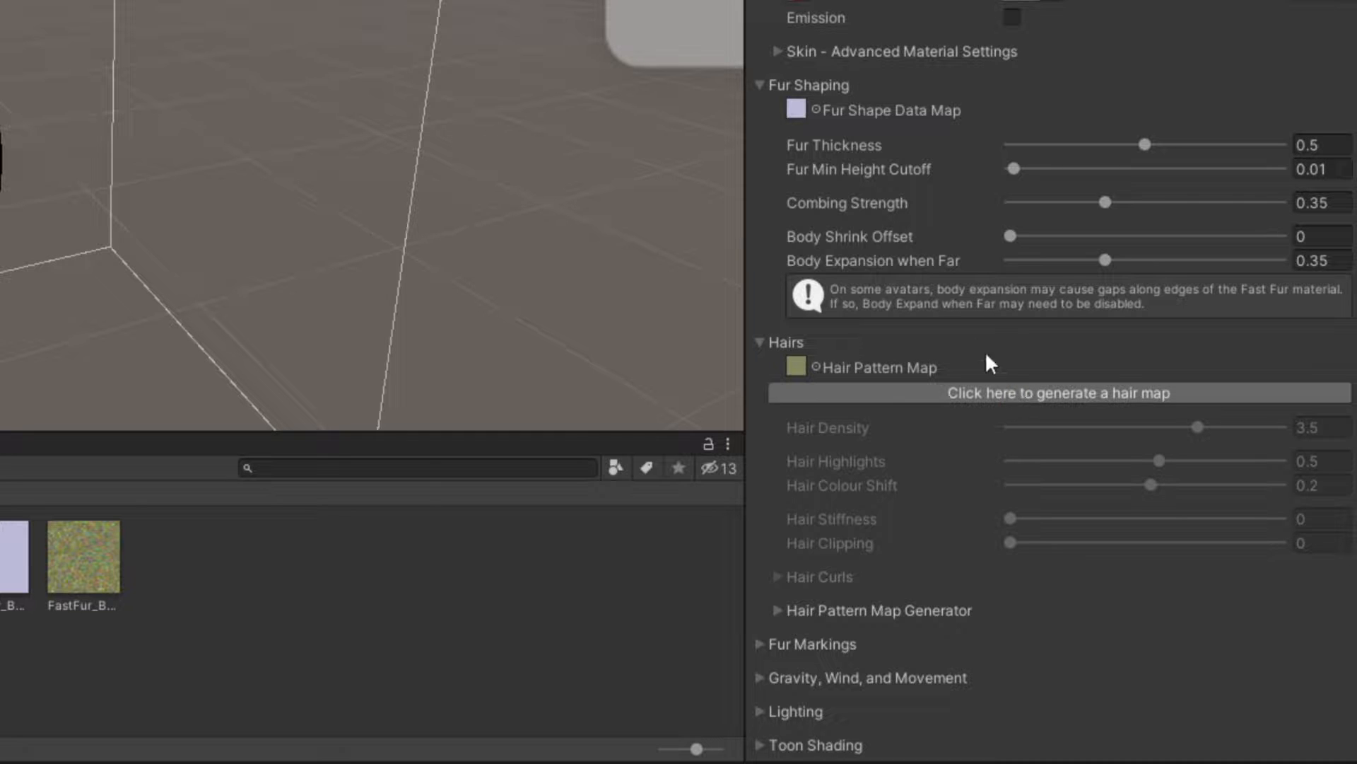
Step: Lower the Hair Density slider to about 3.04
scroll(864, 332, "down", 5)
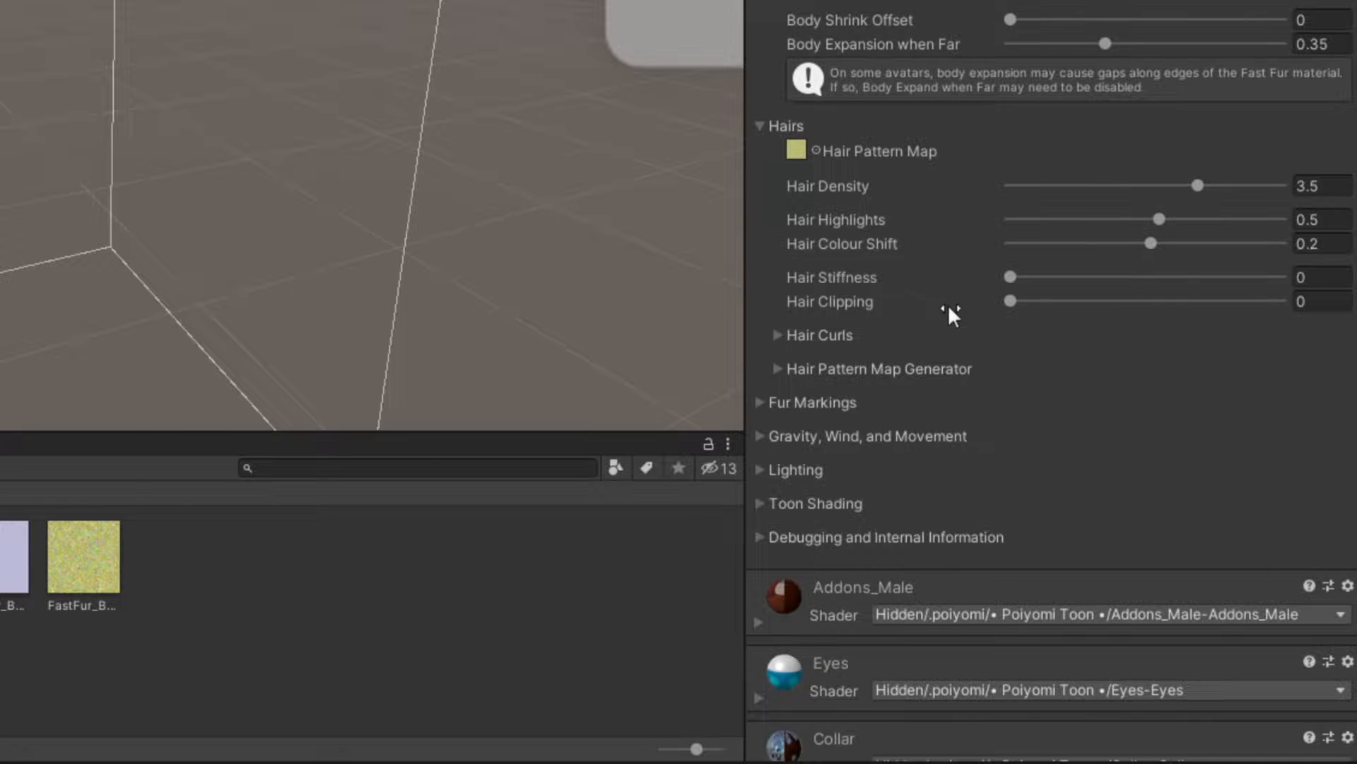
left_click_drag(1198, 185, 1120, 206)
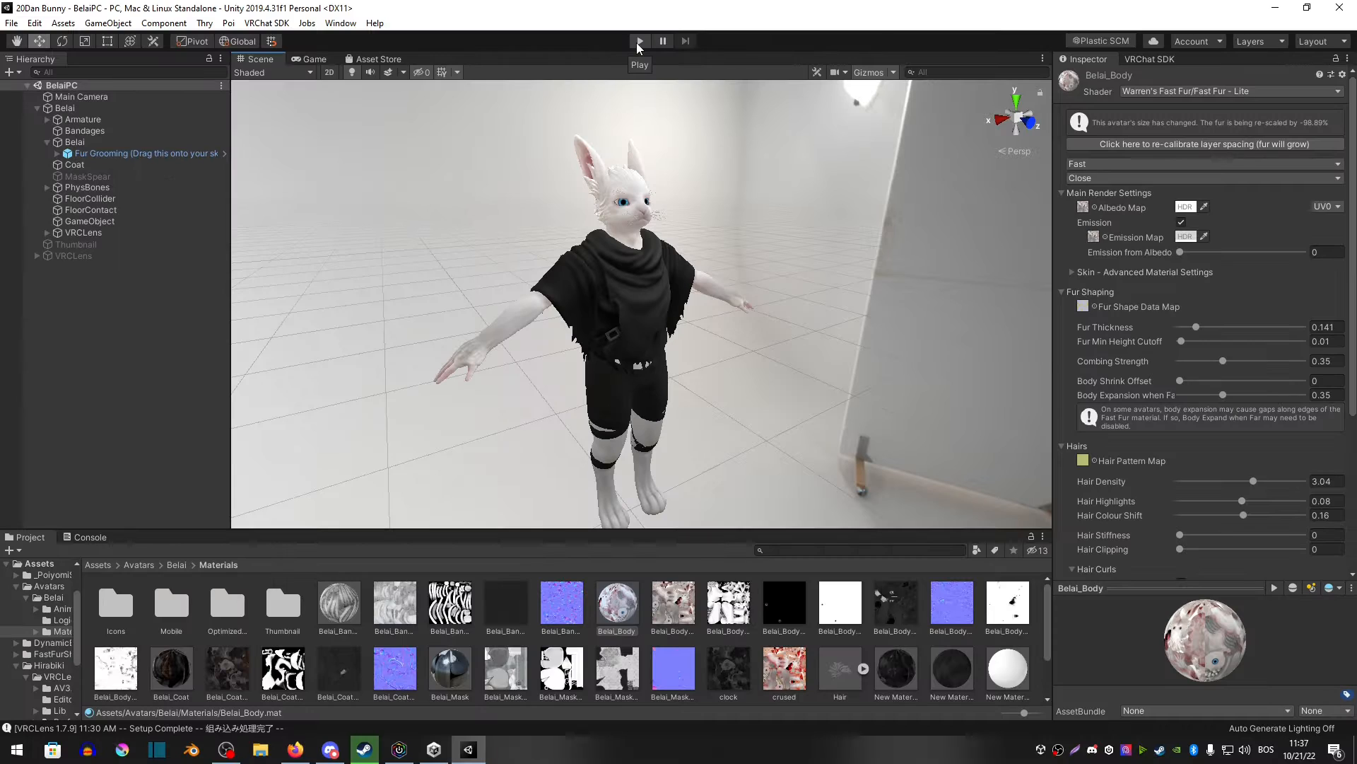
left_click(637, 43)
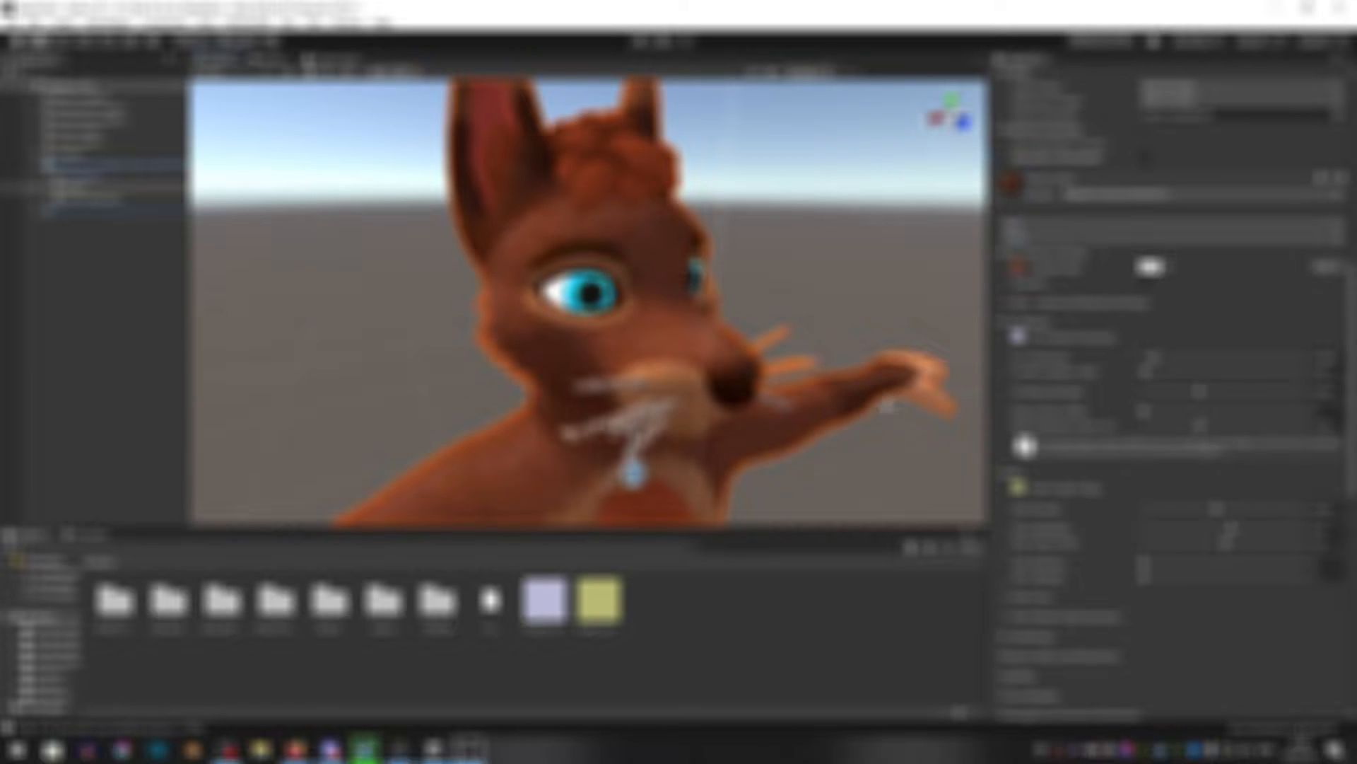
Step: Reduce the Fur Thickness to about 0.051
right_click_drag(738, 350, 794, 303, "alt")
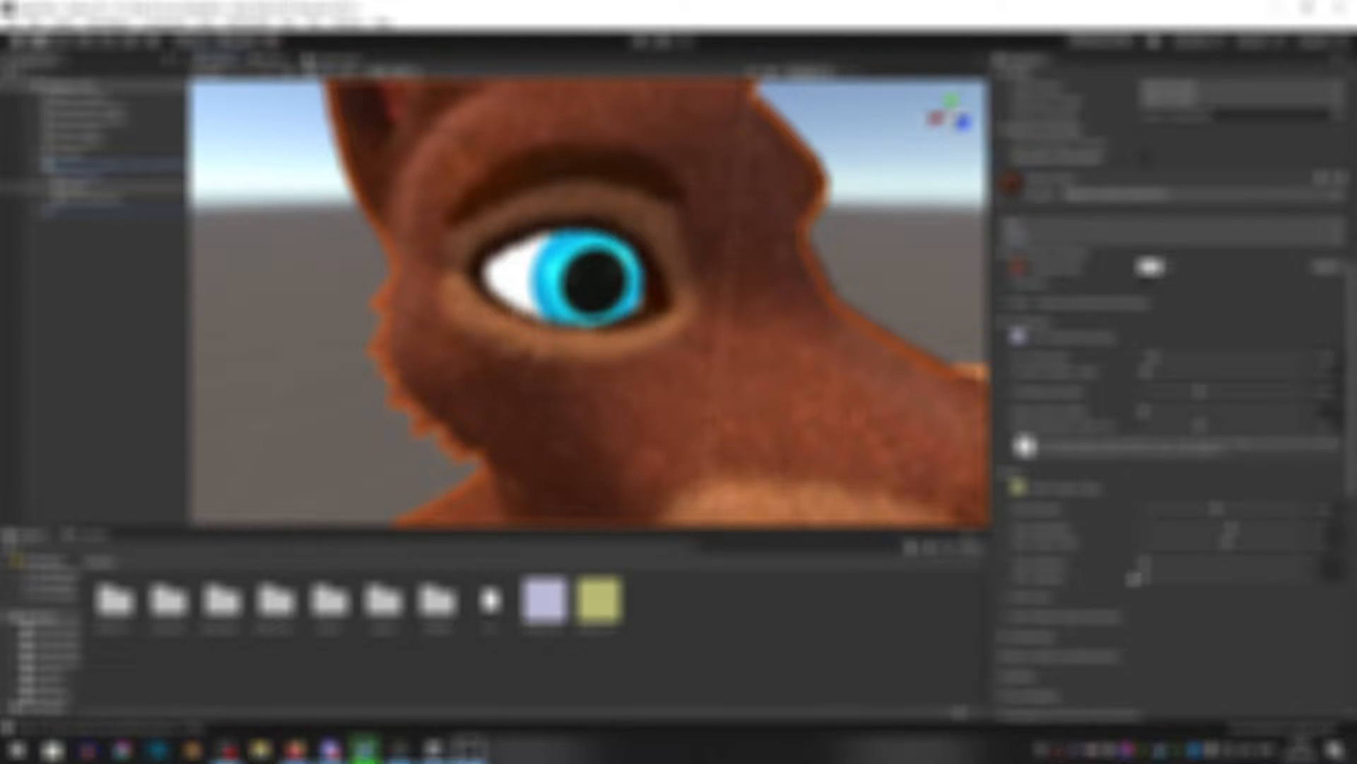
mouse_move(1153, 358)
left_mouse_down()
mouse_move(1225, 366)
mouse_move(1153, 371)
left_mouse_up()
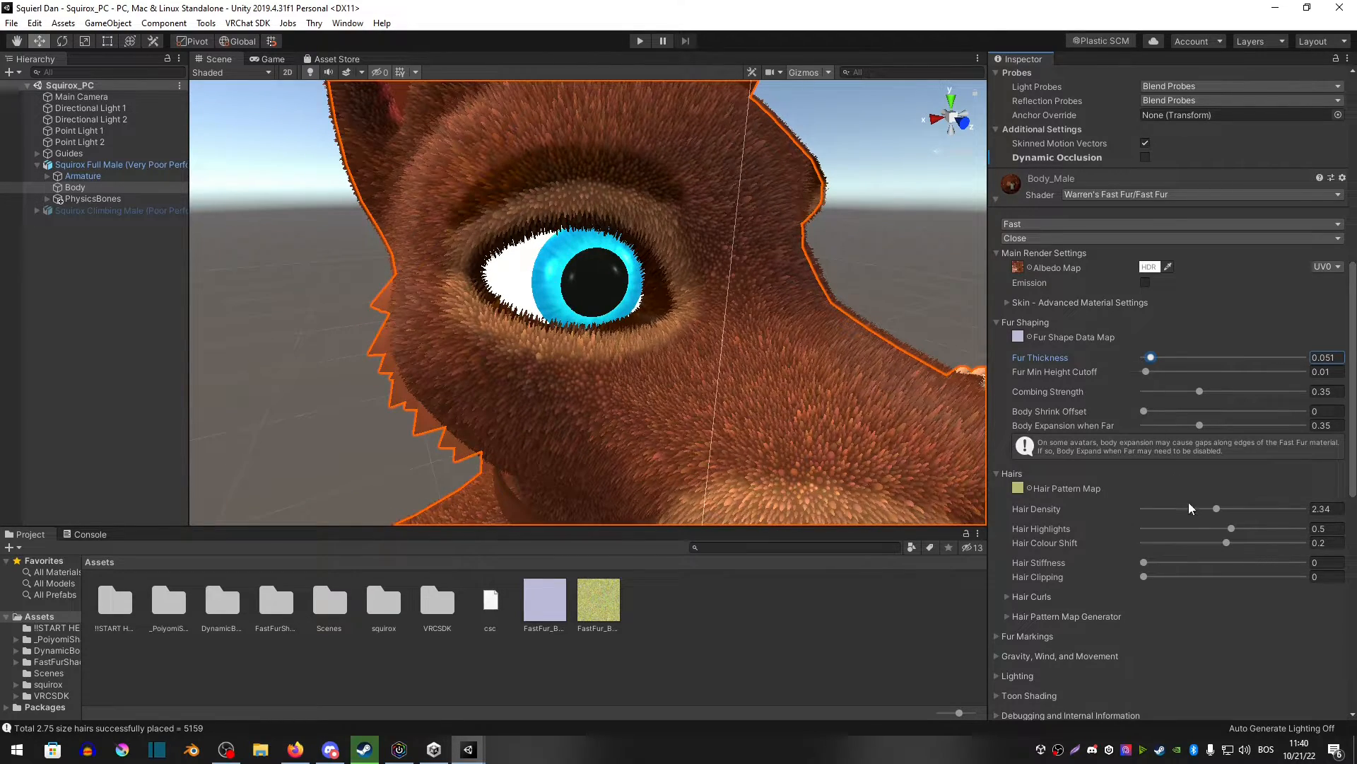
Step: Set the Hair Density to about 3.19
left_click_drag(1214, 509, 1246, 515)
left_click_drag(640, 391, 664, 391, "alt")
right_click_drag(664, 391, 737, 396, "alt")
left_click_drag(738, 397, 717, 393, "alt")
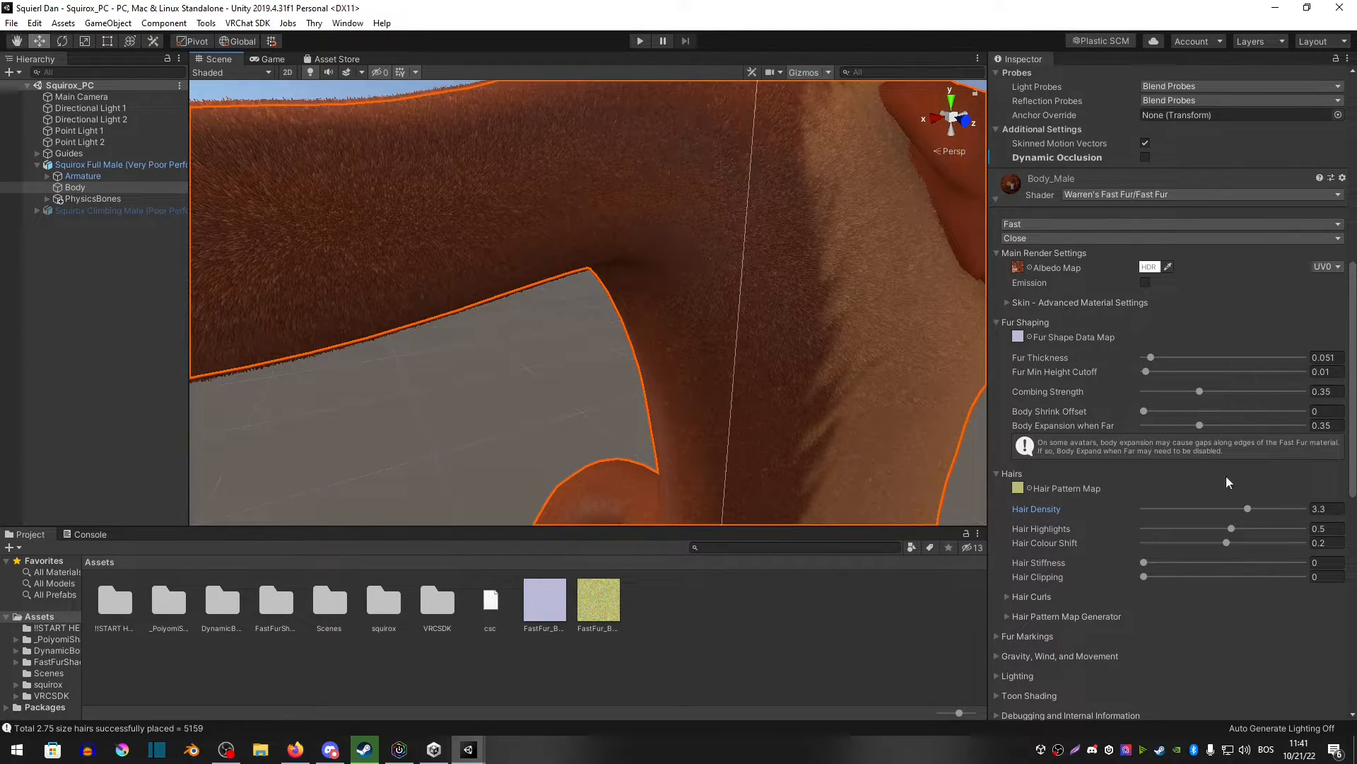
left_click_drag(1248, 509, 1244, 509)
mouse_move(715, 307)
left_mouse_down("alt")
mouse_move(718, 285)
mouse_move(697, 300)
mouse_move(711, 309)
mouse_move(646, 291)
mouse_move(735, 323)
left_mouse_up("alt")
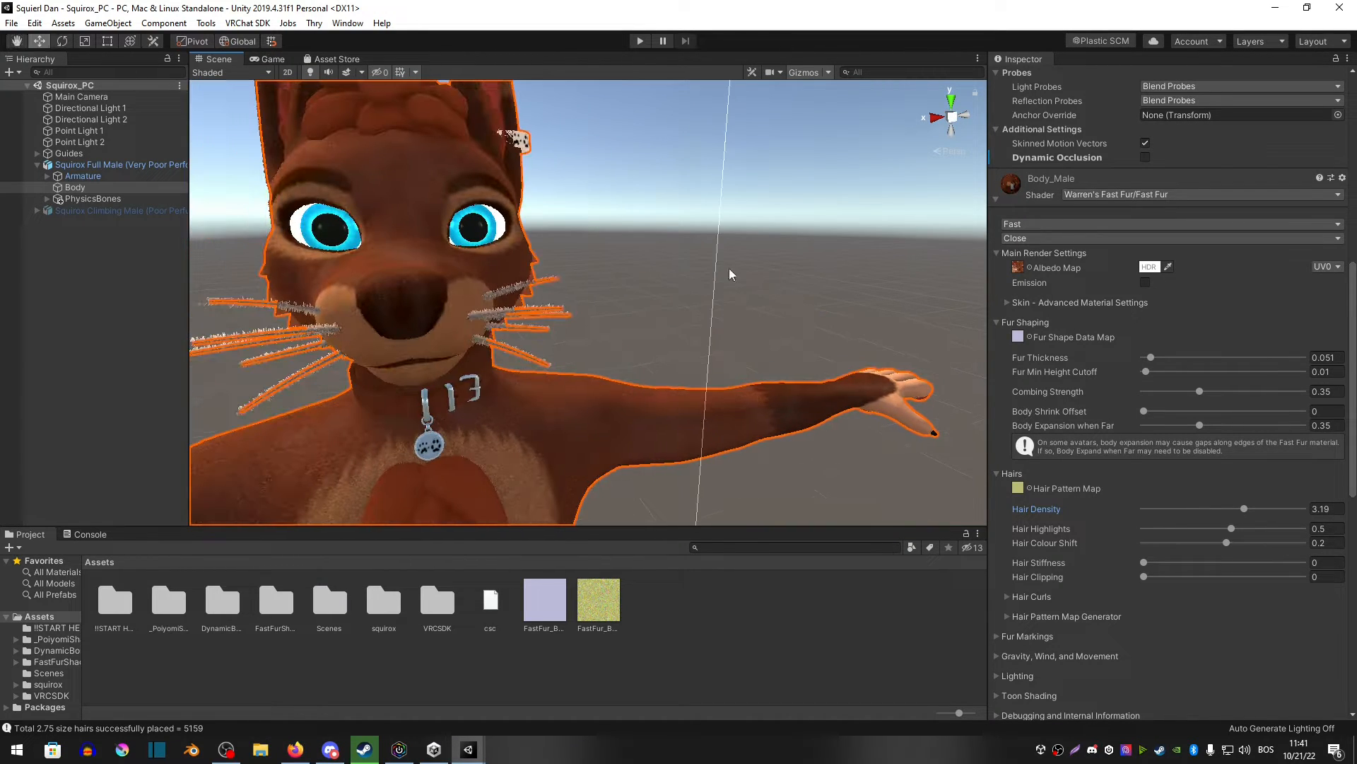
Step: Add the Fur Grooming prefab from the FastFurShader folder onto the avatar's Body object
left_click(730, 273)
left_click_drag(731, 273, 697, 300, "alt")
right_click_drag(697, 300, 844, 348, "alt")
left_click_drag(845, 347, 873, 363, "alt")
right_click_drag(873, 363, 819, 353, "alt")
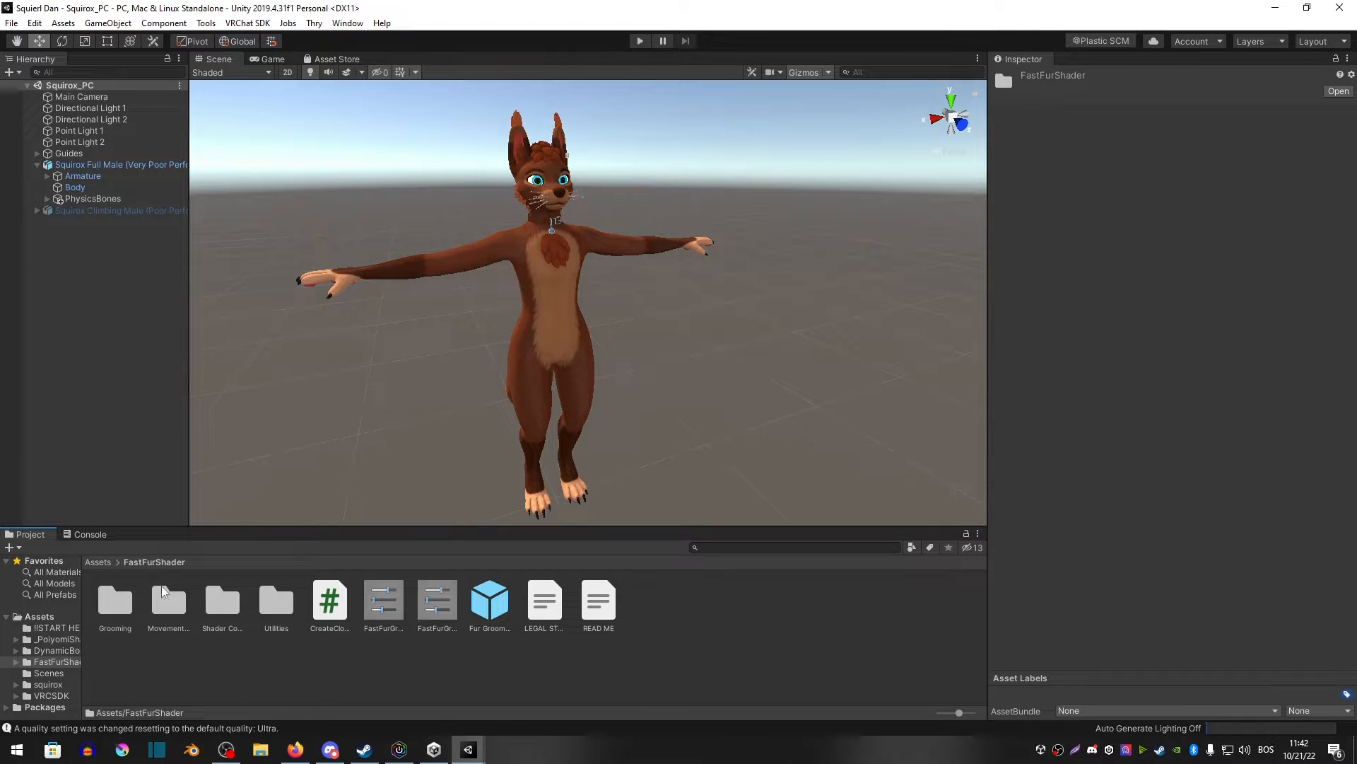
left_click_drag(489, 612, 111, 422)
left_click_drag(74, 224, 79, 201)
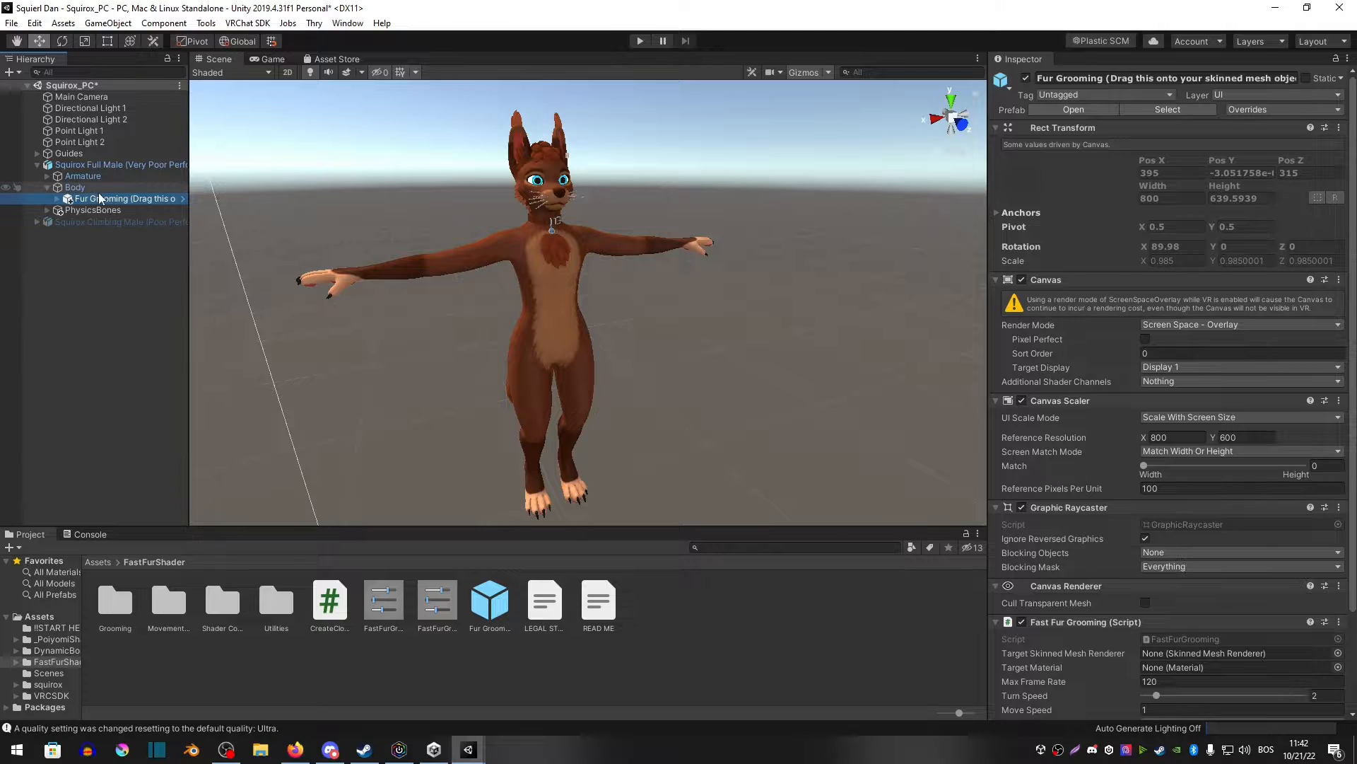
Step: Enter Play mode to start the fur grooming tool and raise the brush Length setting slightly
left_click(640, 41)
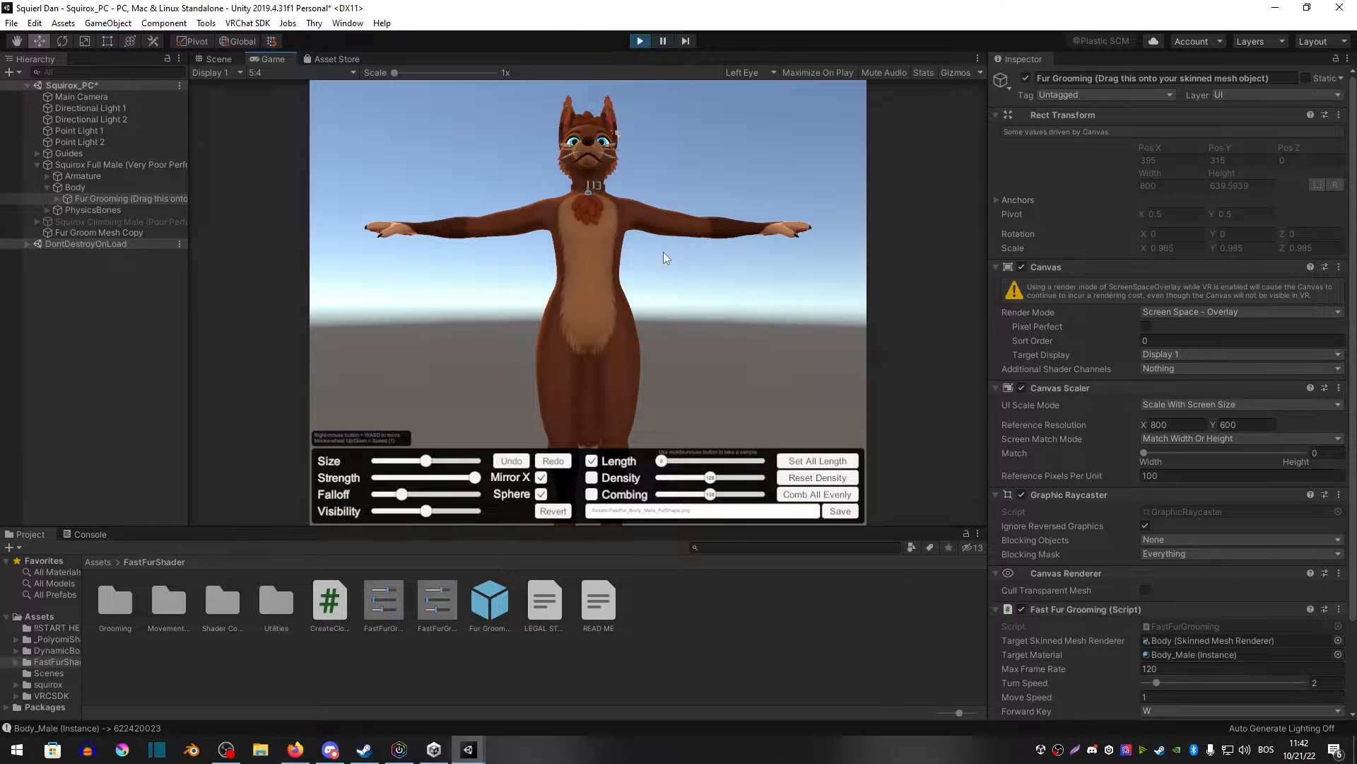
right_click_drag(651, 317, 533, 205)
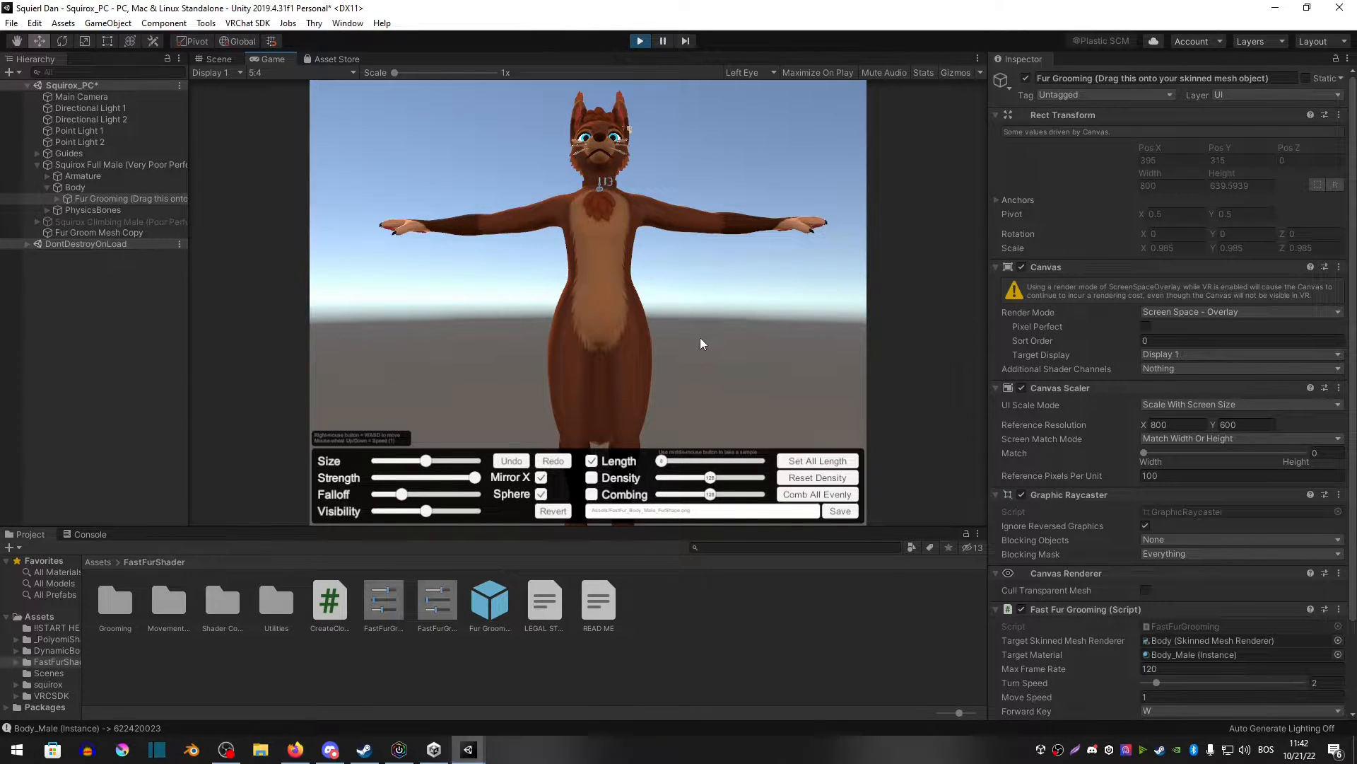
mouse_move(704, 338)
right_mouse_down()
mouse_move(707, 218)
mouse_move(698, 414)
mouse_move(697, 185)
mouse_move(754, 216)
mouse_move(708, 218)
mouse_move(729, 365)
mouse_move(719, 205)
mouse_move(720, 310)
mouse_move(728, 266)
mouse_move(766, 384)
mouse_move(765, 320)
mouse_move(779, 339)
right_mouse_up()
key("w")
key("w")
key("s")
key("w")
key("s")
scroll(767, 381, "down", 13)
scroll(765, 320, "up", 4)
key("w")
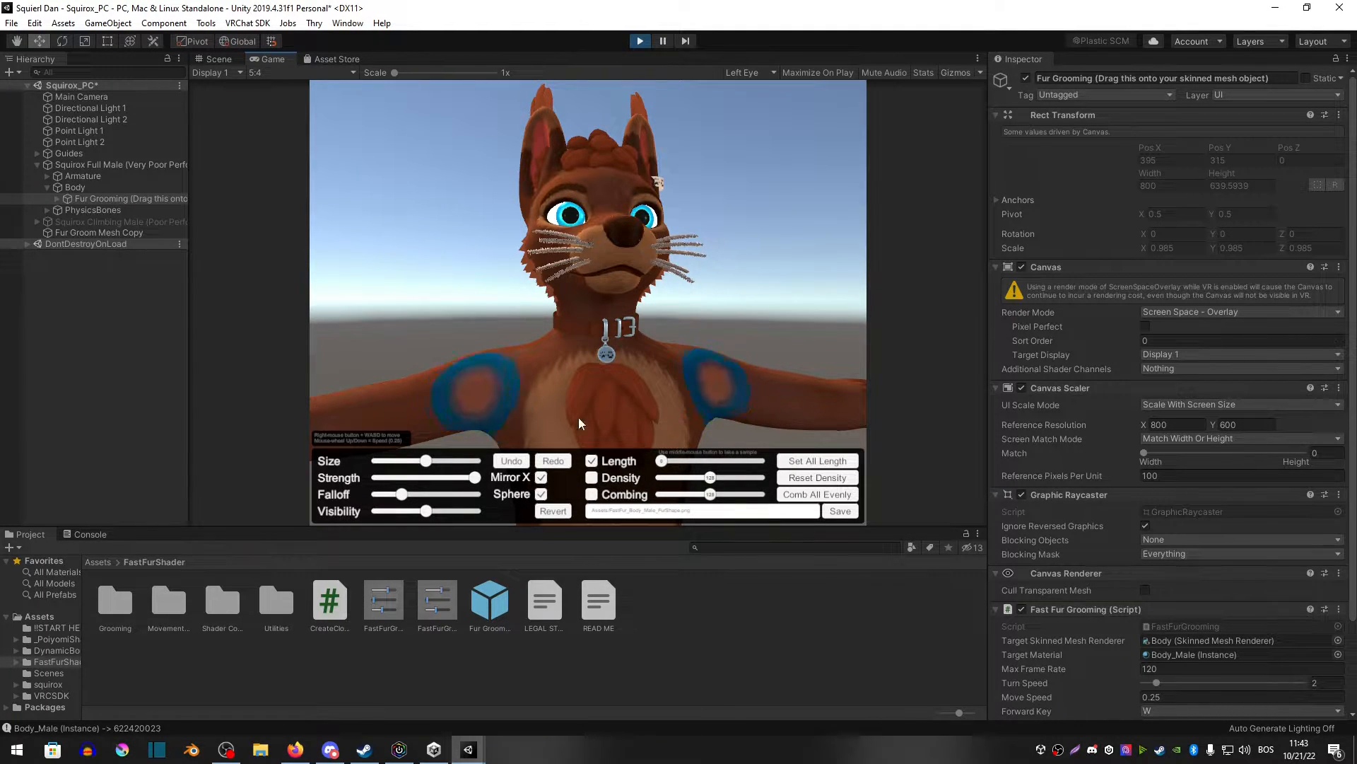
left_click_drag(664, 464, 689, 461)
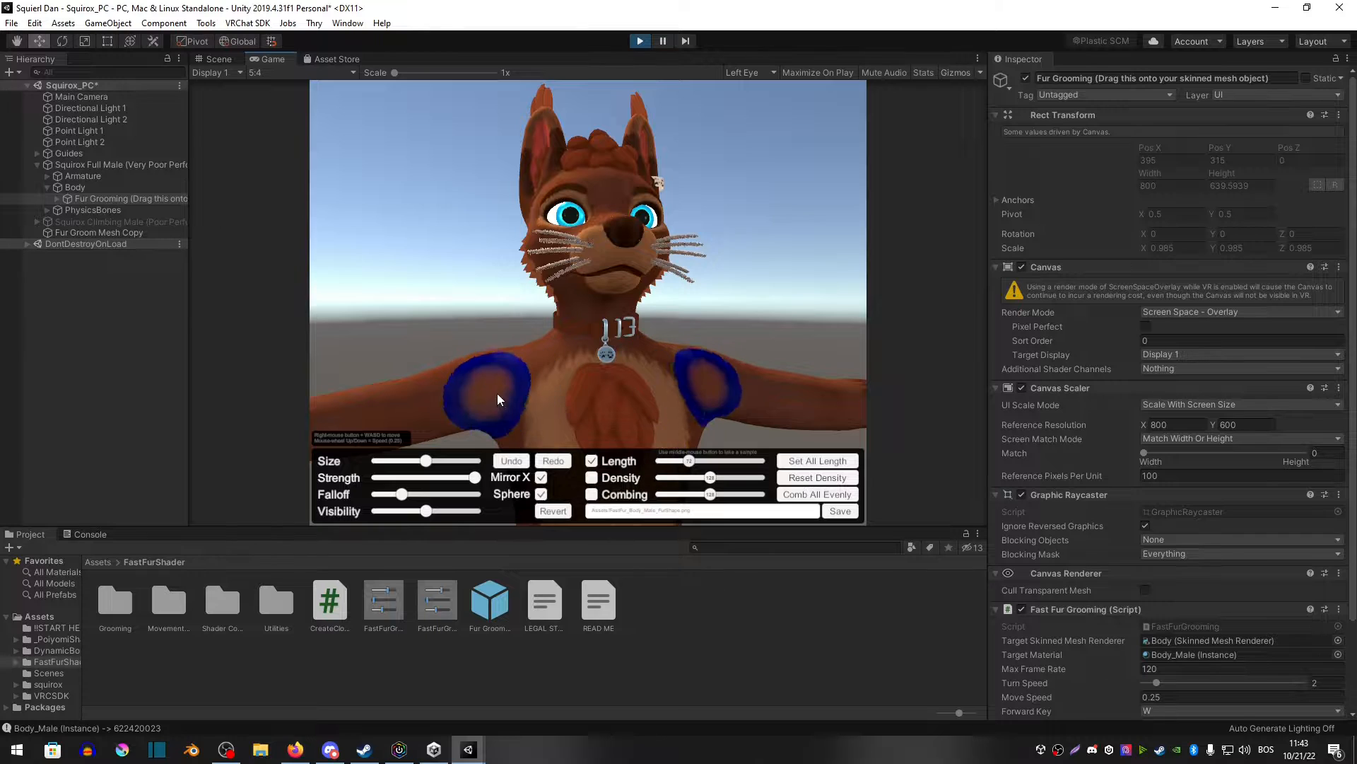
Step: Reduce the grooming brush Size and set its Length to the minimum for fine work near the eye
right_click_drag(572, 218, 678, 227)
key("w")
scroll(492, 117, "up", 6)
key("s")
left_click_drag(423, 463, 386, 468)
left_click_drag(684, 460, 658, 461)
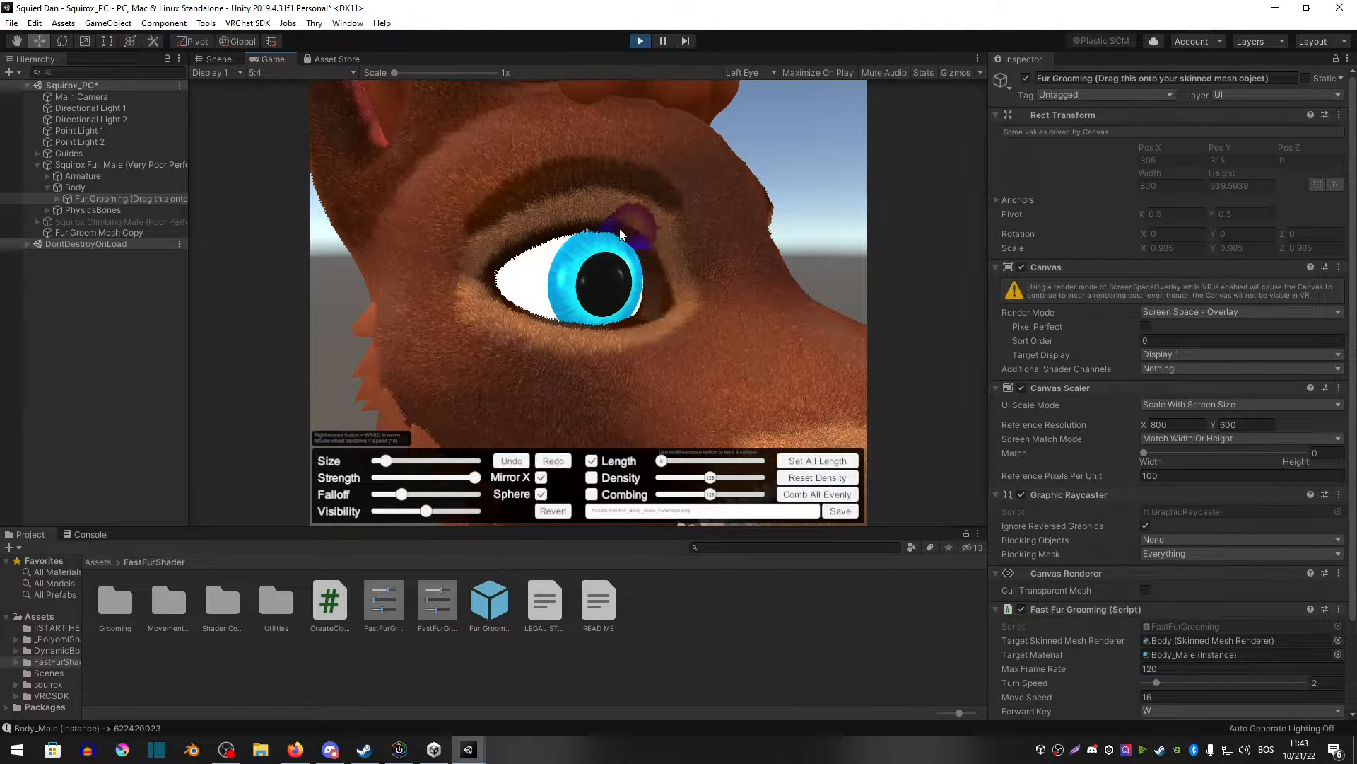
Step: Paint short fur around the avatar's eye with the grooming brush
mouse_move(620, 228)
left_mouse_down()
mouse_move(569, 206)
mouse_move(485, 247)
left_mouse_up()
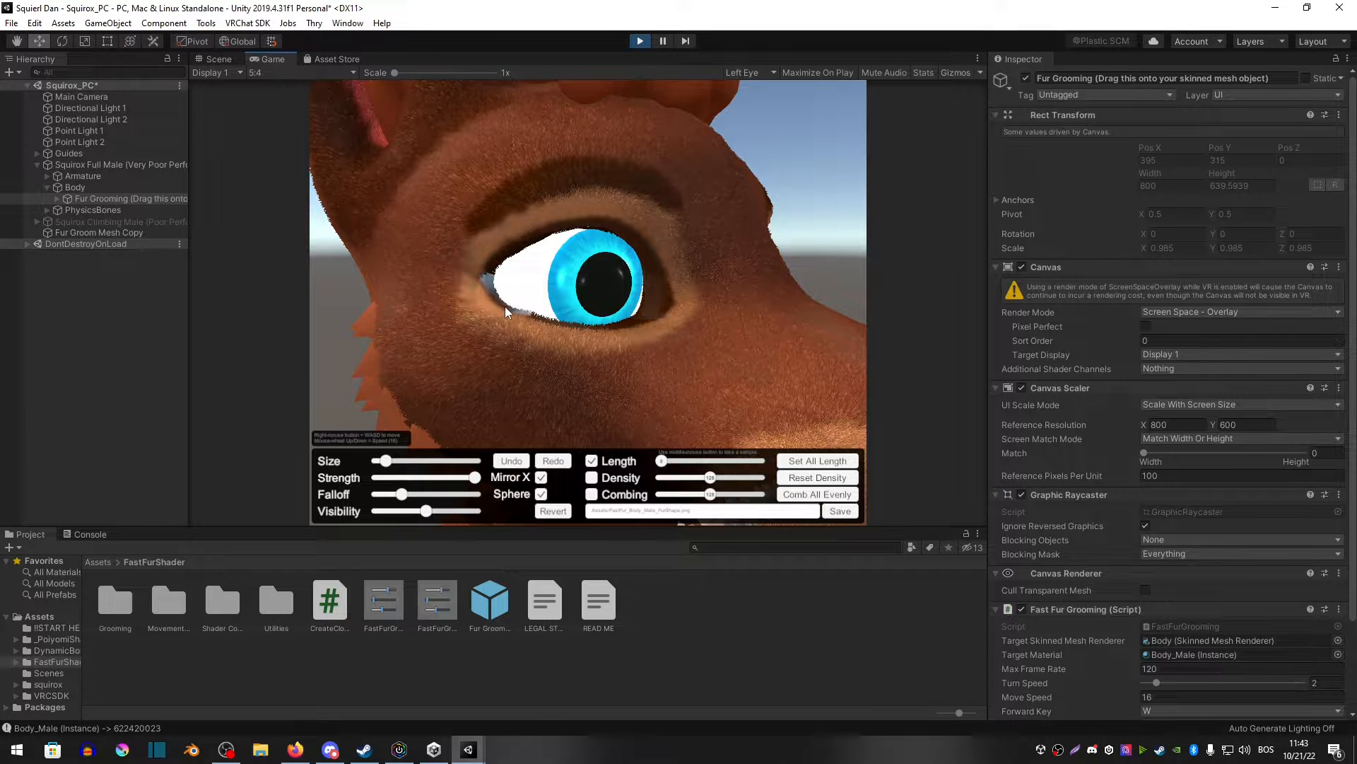
mouse_move(643, 269)
left_mouse_down()
mouse_move(575, 212)
mouse_move(515, 223)
mouse_move(483, 270)
left_mouse_up()
right_click_drag(482, 276, 494, 294)
key("s")
right_click_drag(698, 290, 452, 322)
key("d")
key("a")
key("d")
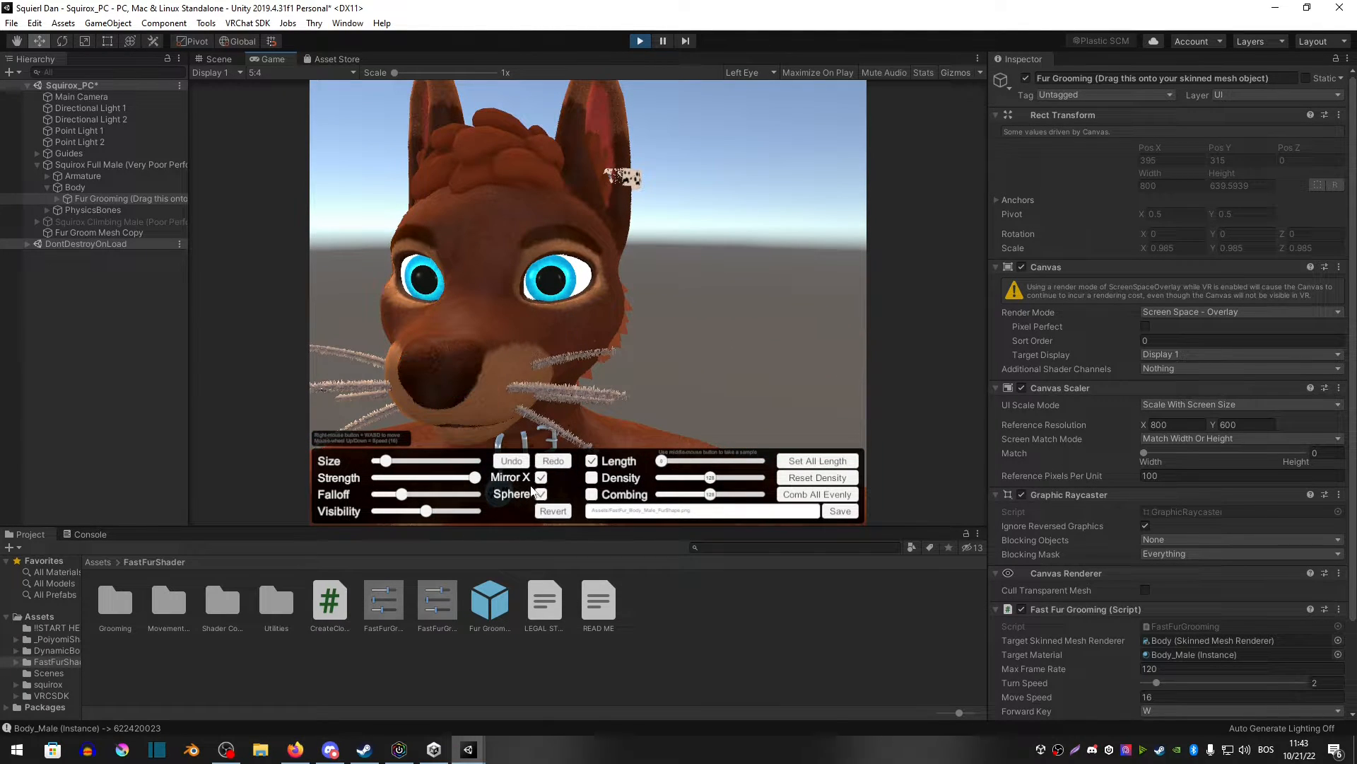
Step: Brush short fur around the avatar's other eye
key("w")
mouse_move(651, 282)
right_mouse_down()
mouse_move(626, 265)
mouse_move(588, 362)
mouse_move(558, 318)
mouse_move(672, 315)
right_mouse_up()
key("s")
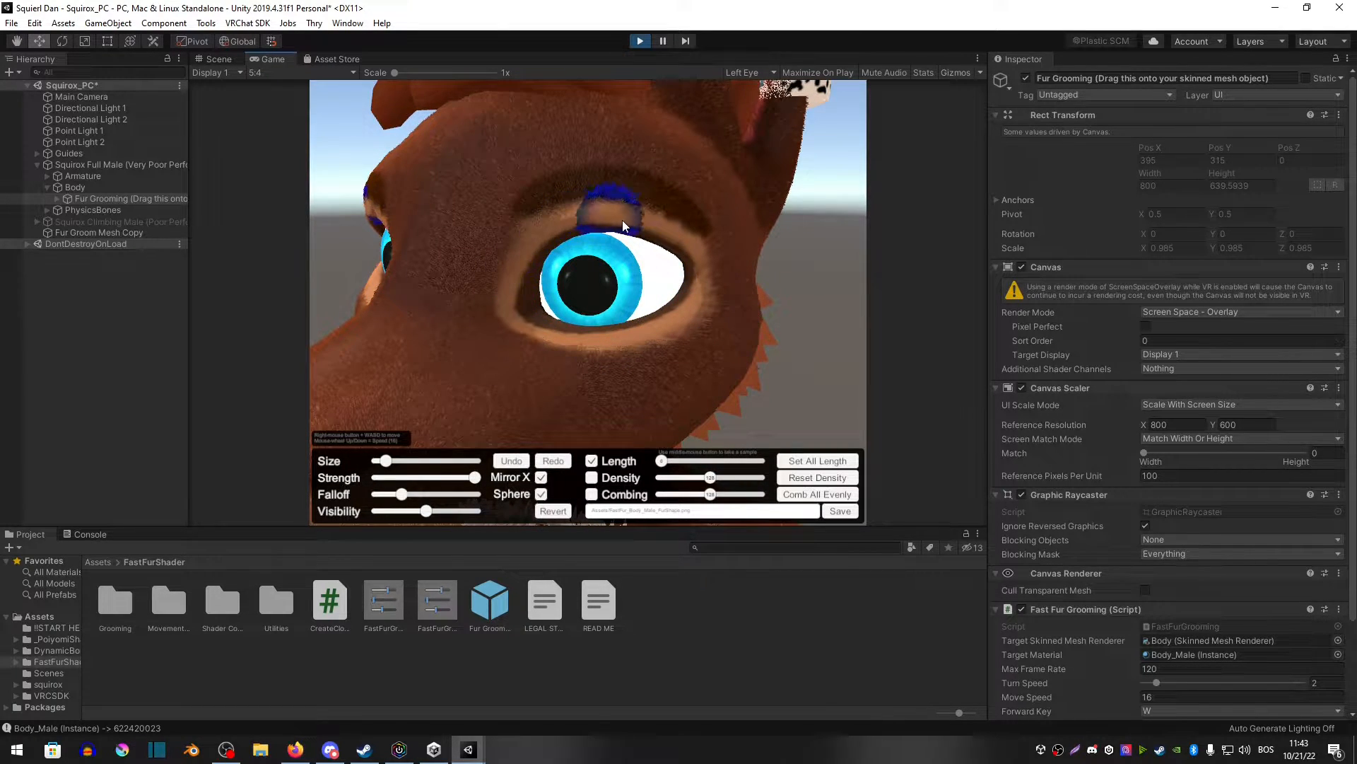
key("a")
right_click_drag(509, 286, 668, 291)
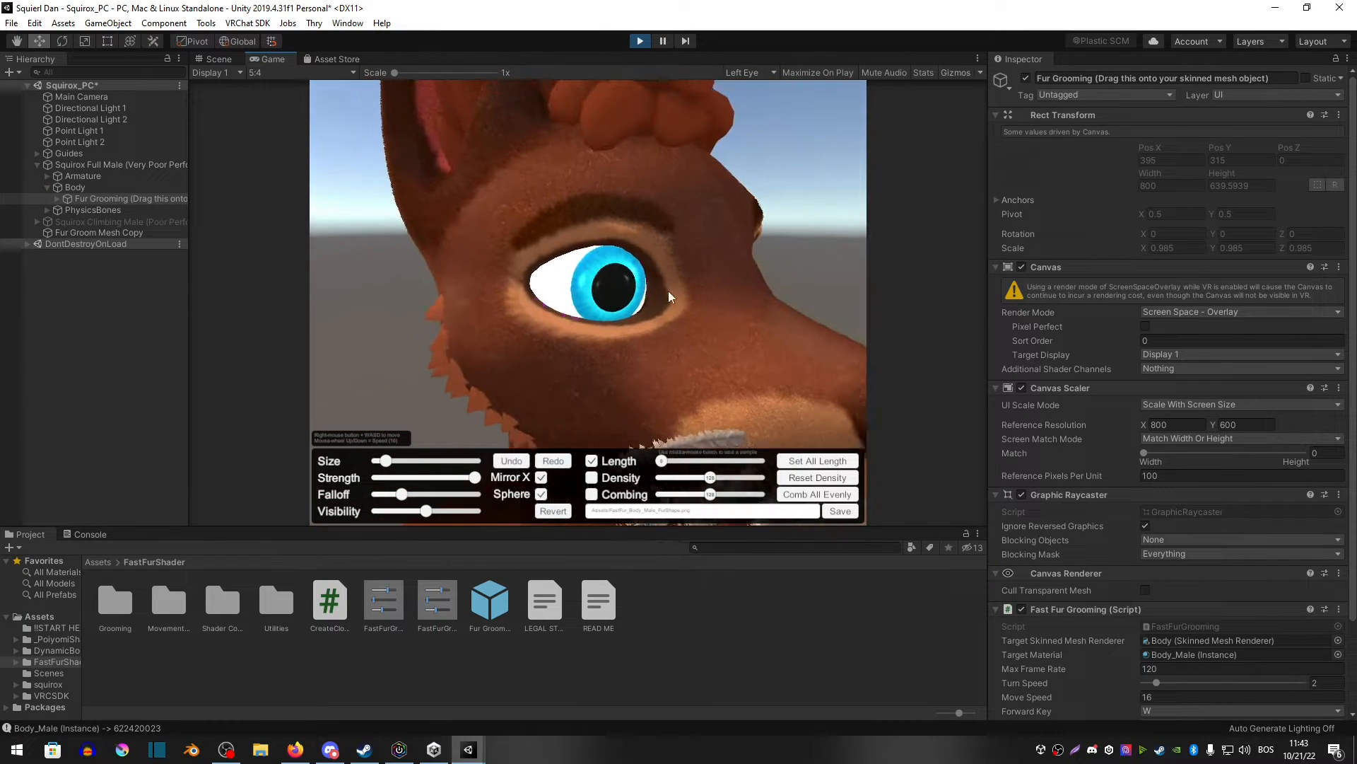
Step: Lower the brush Falloff and sample the fur settings from the cheek
left_click_drag(396, 494, 386, 496)
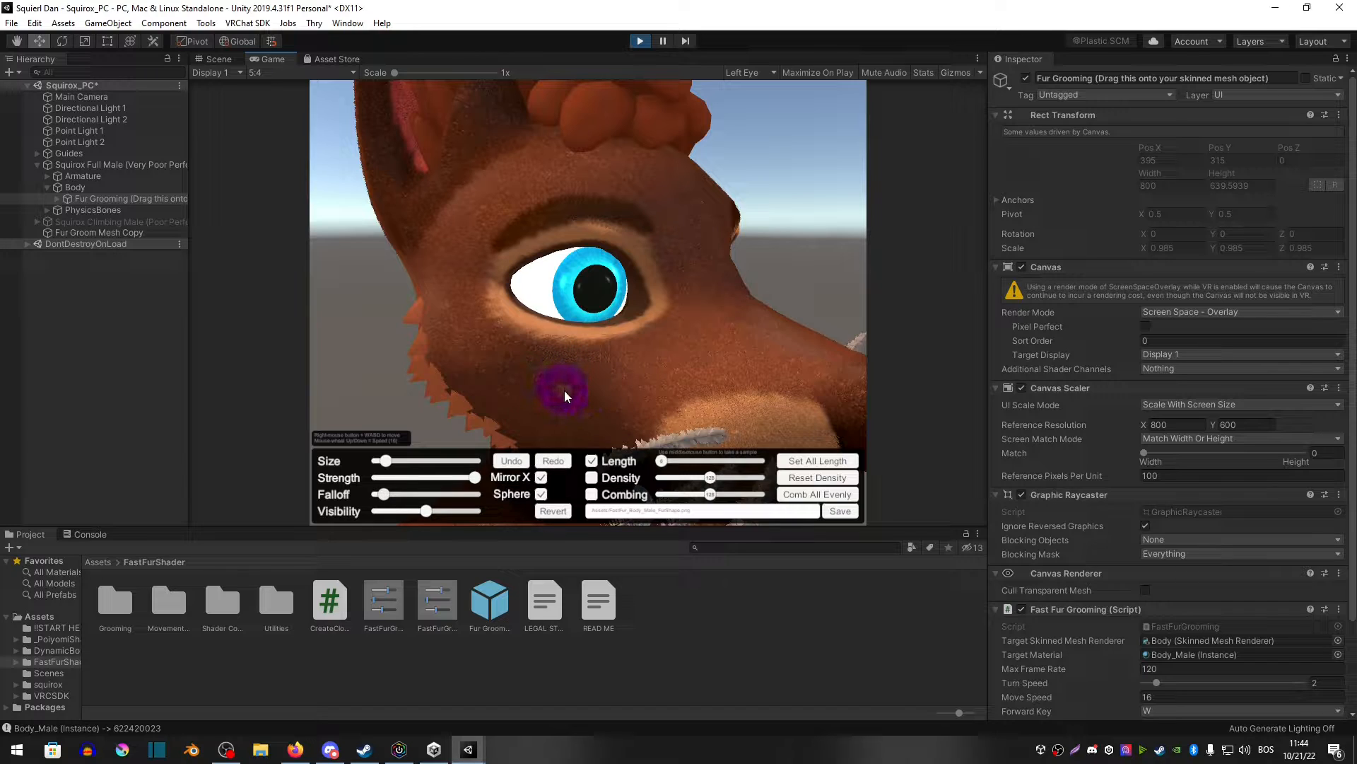
middle_click(587, 387)
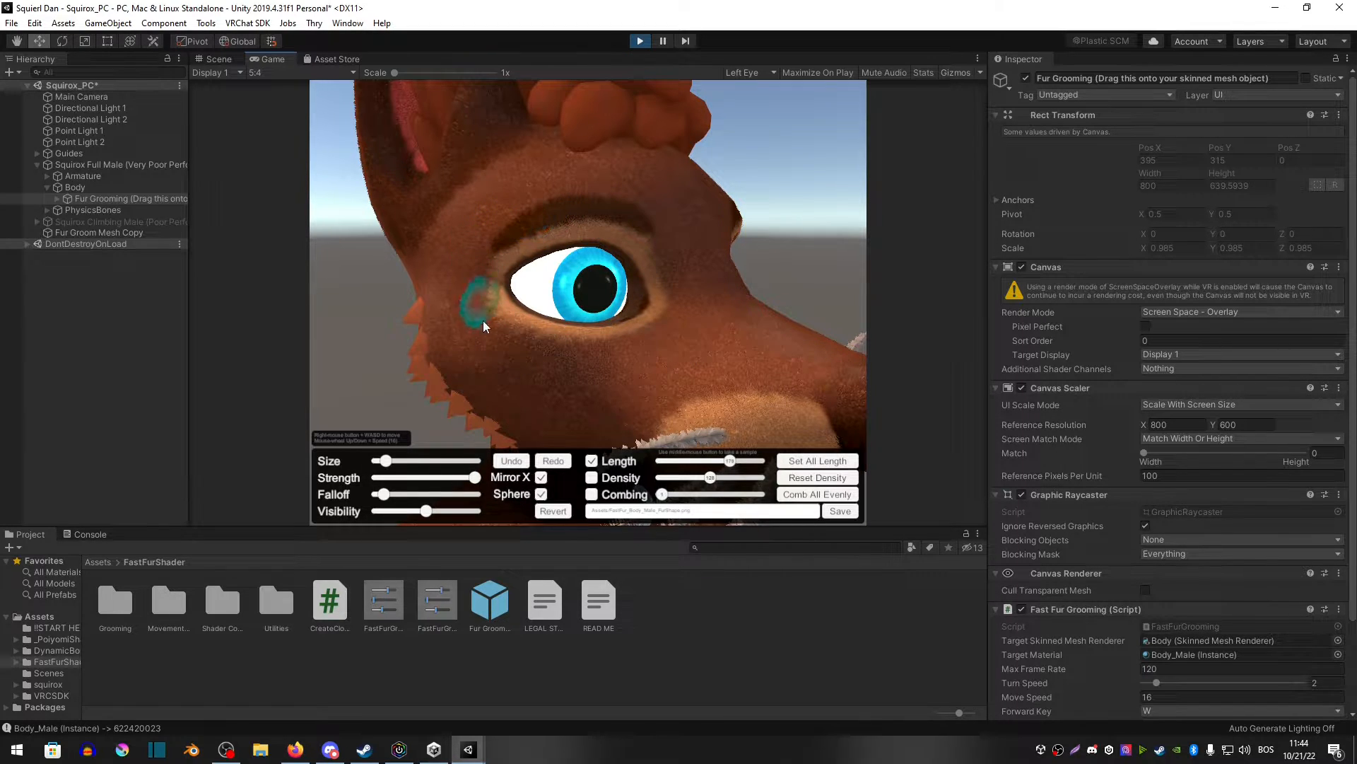
Step: Brush short fur along the lower edge of the avatar's eye
key("w")
mouse_move(616, 366)
right_mouse_down()
mouse_move(479, 276)
mouse_move(466, 373)
right_mouse_up()
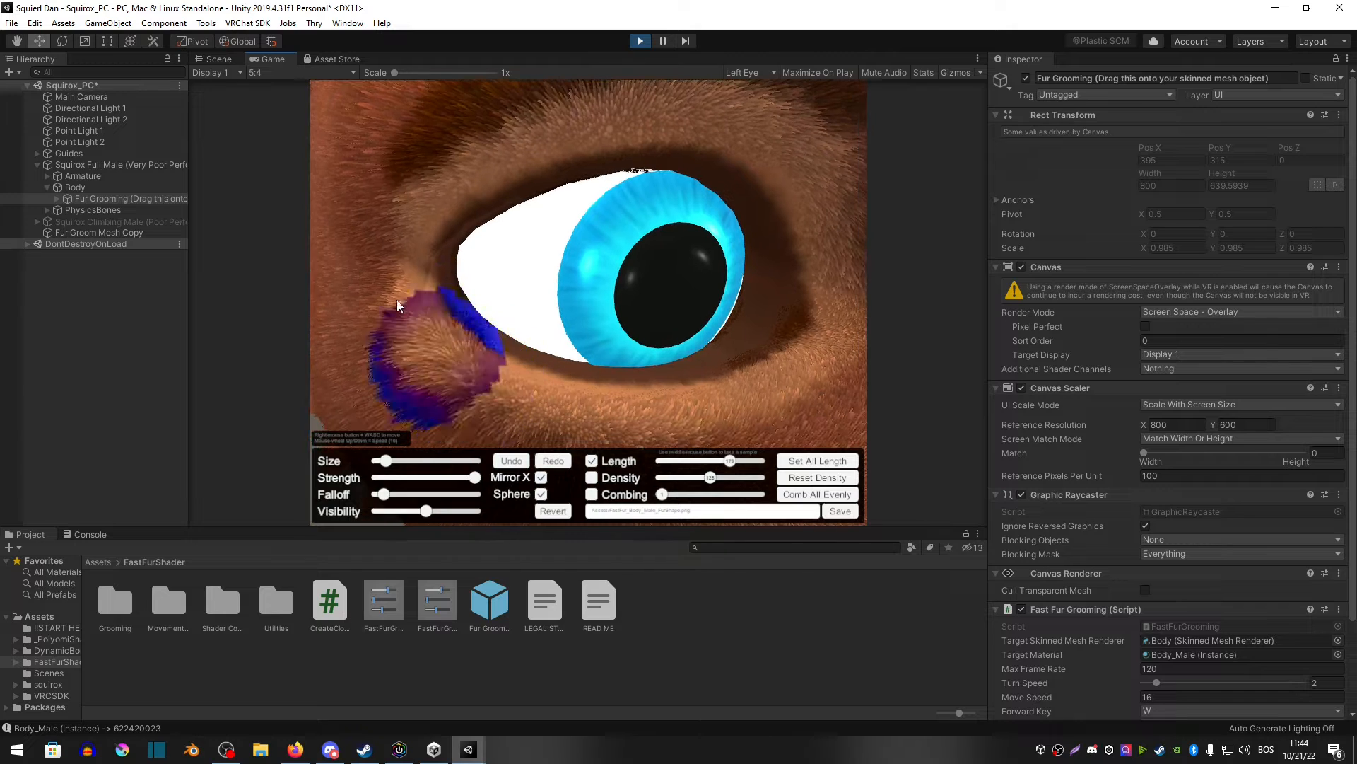
mouse_move(397, 299)
left_mouse_down()
mouse_move(414, 343)
mouse_move(608, 414)
mouse_move(765, 410)
mouse_move(430, 281)
mouse_move(690, 141)
mouse_move(824, 337)
mouse_move(747, 381)
mouse_move(734, 130)
mouse_move(513, 387)
mouse_move(404, 290)
left_mouse_up()
scroll(636, 331, "down", 2)
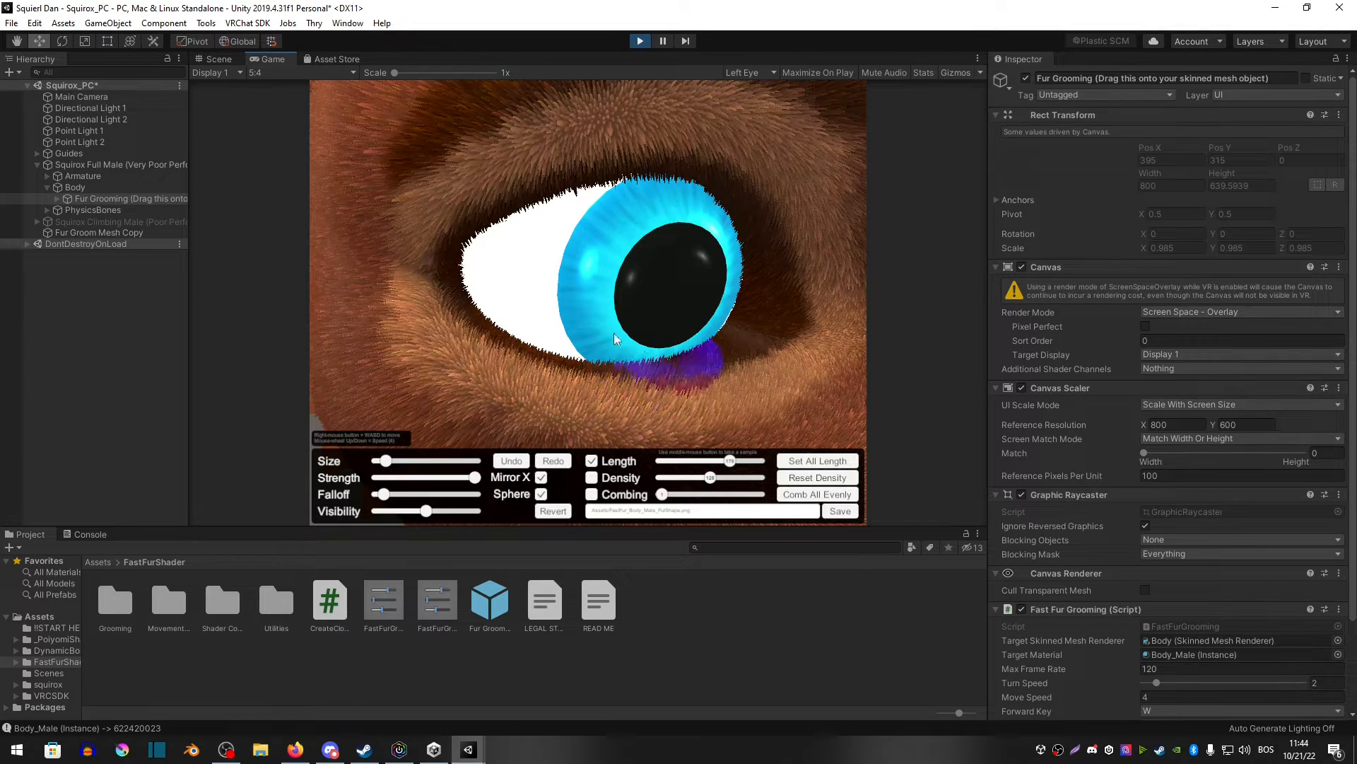
mouse_move(614, 333)
right_mouse_down()
mouse_move(643, 240)
mouse_move(681, 347)
mouse_move(682, 273)
mouse_move(655, 285)
right_mouse_up()
key("s")
key("w")
key("s")
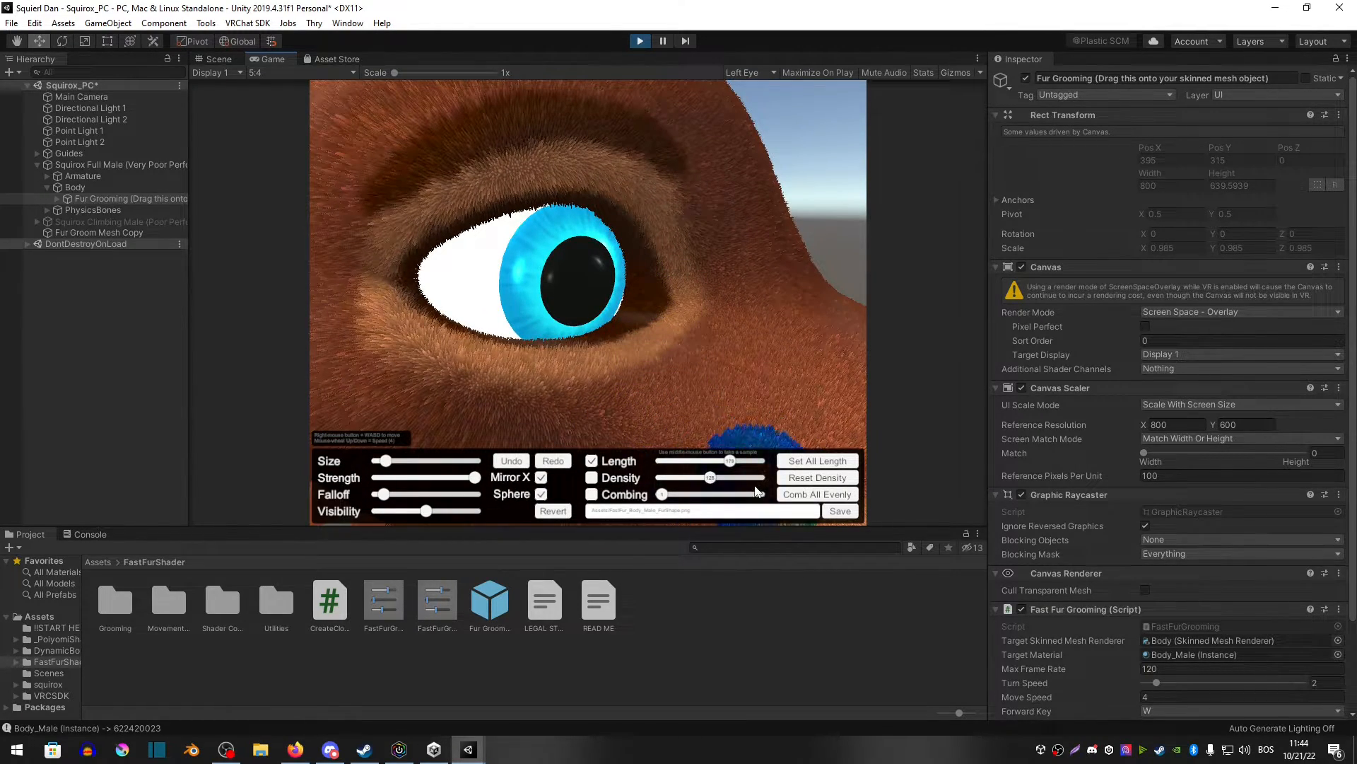
Step: Switch the brush from Length to Combing, enlarge it, and comb the fur around the eye
left_click(619, 493)
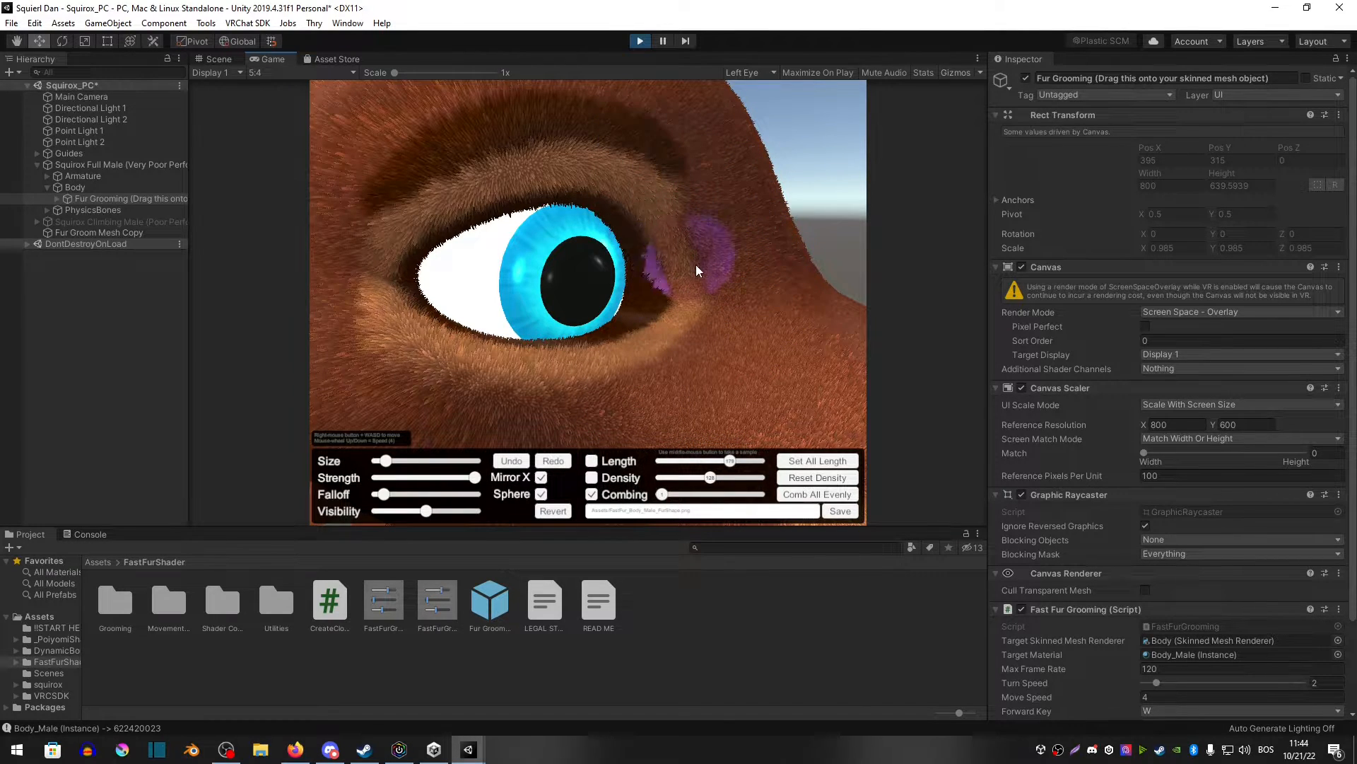
right_click_drag(696, 264, 579, 218)
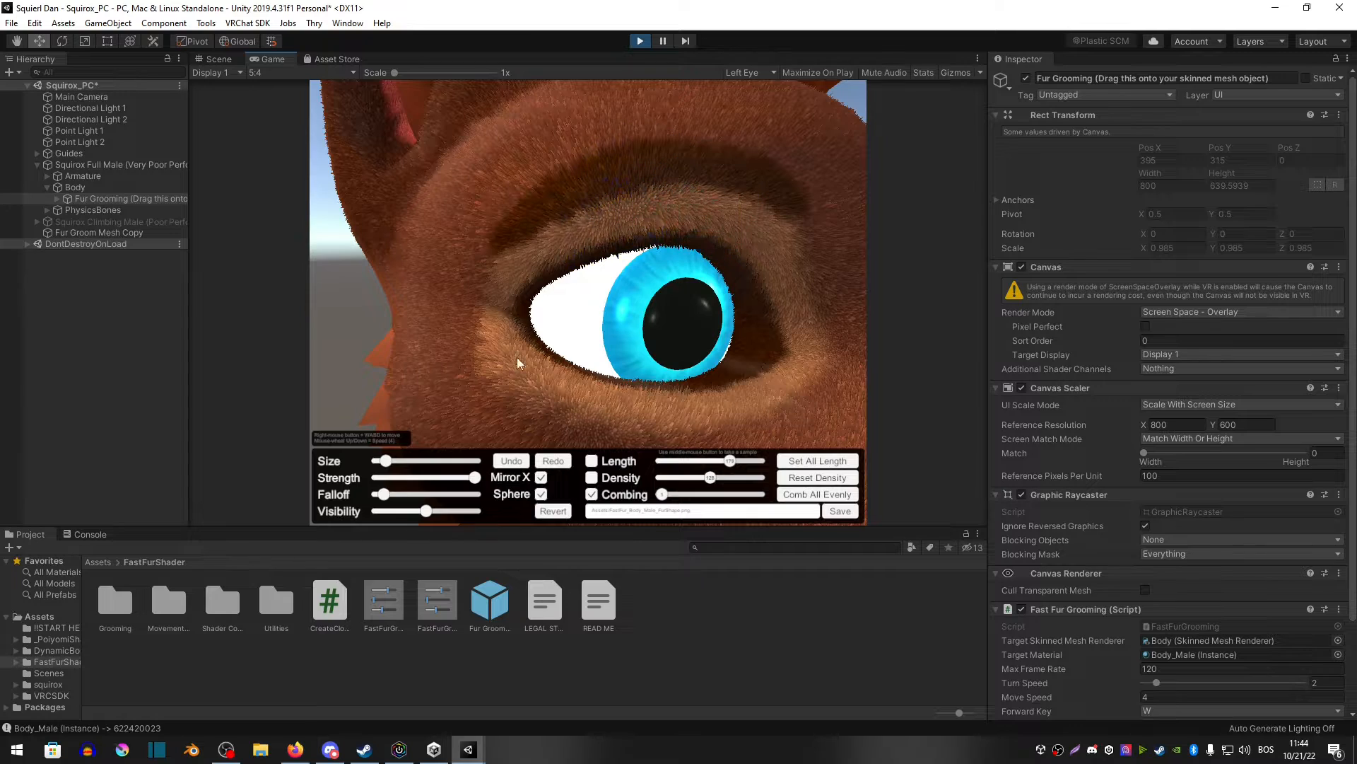
left_click_drag(398, 459, 423, 460)
mouse_move(612, 261)
left_mouse_down()
mouse_move(592, 201)
mouse_move(623, 160)
mouse_move(610, 181)
mouse_move(569, 145)
mouse_move(629, 182)
mouse_move(680, 142)
mouse_move(570, 236)
mouse_move(476, 218)
mouse_move(469, 327)
mouse_move(456, 306)
mouse_move(815, 341)
mouse_move(796, 290)
mouse_move(809, 371)
mouse_move(642, 427)
mouse_move(511, 388)
mouse_move(431, 311)
mouse_move(464, 248)
mouse_move(435, 185)
mouse_move(659, 232)
mouse_move(800, 221)
mouse_move(813, 325)
mouse_move(718, 416)
mouse_move(716, 397)
mouse_move(807, 393)
mouse_move(735, 422)
left_mouse_up()
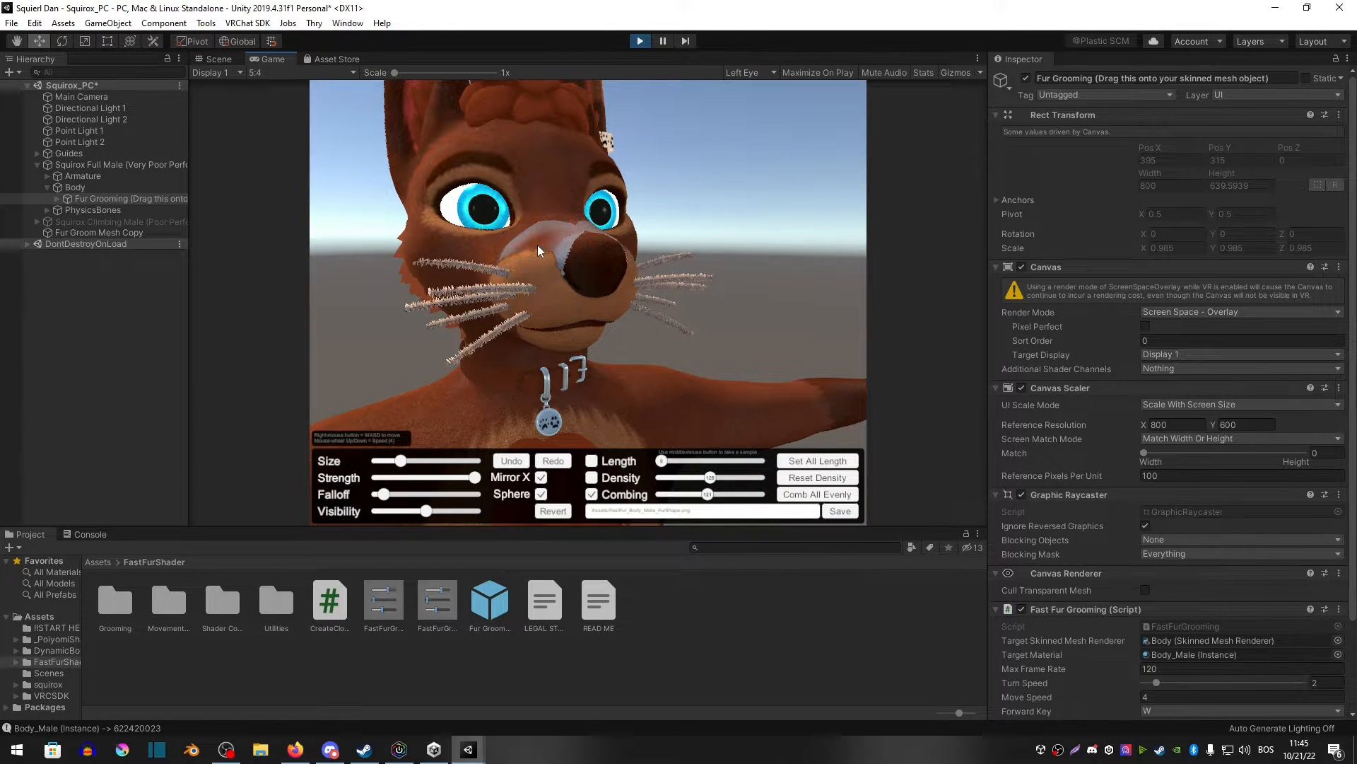
Step: Save the groomed fur map and exit Play mode
left_click(846, 516)
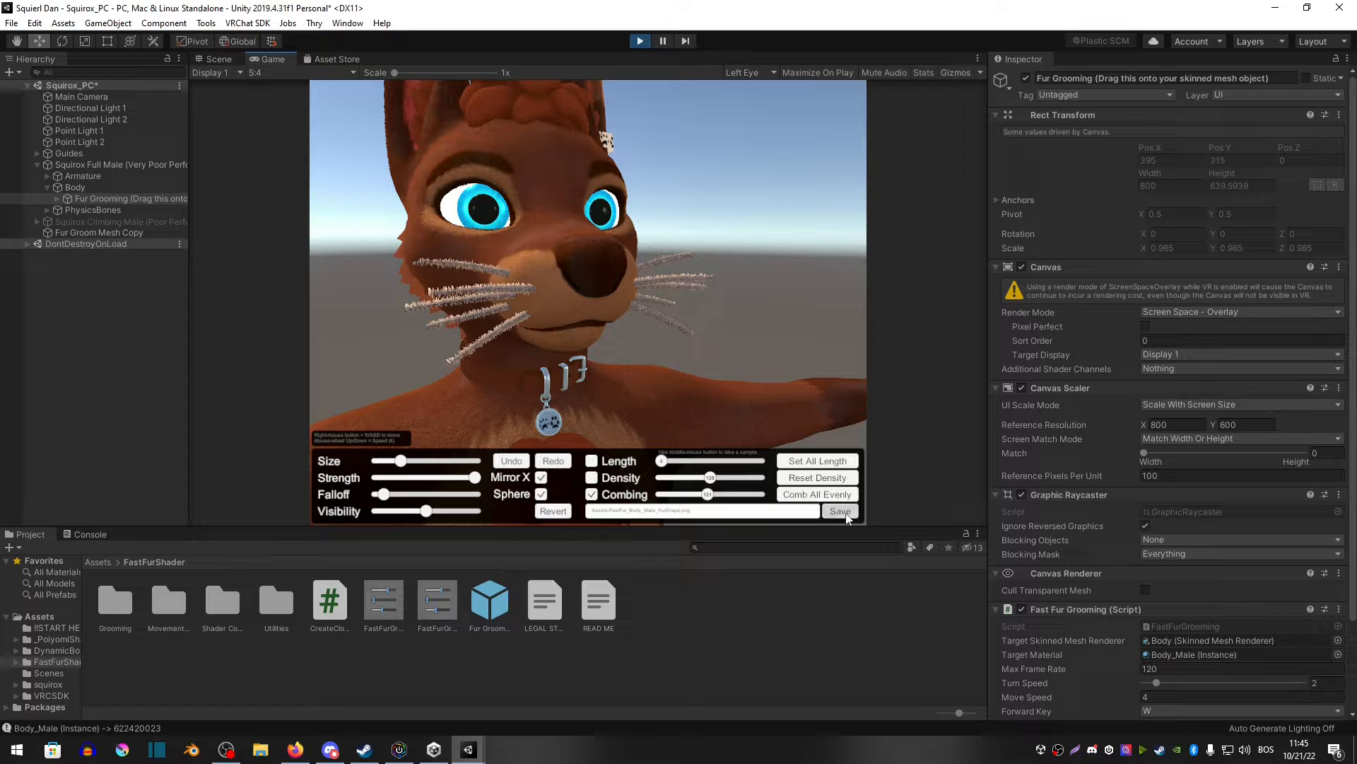
left_click(643, 45)
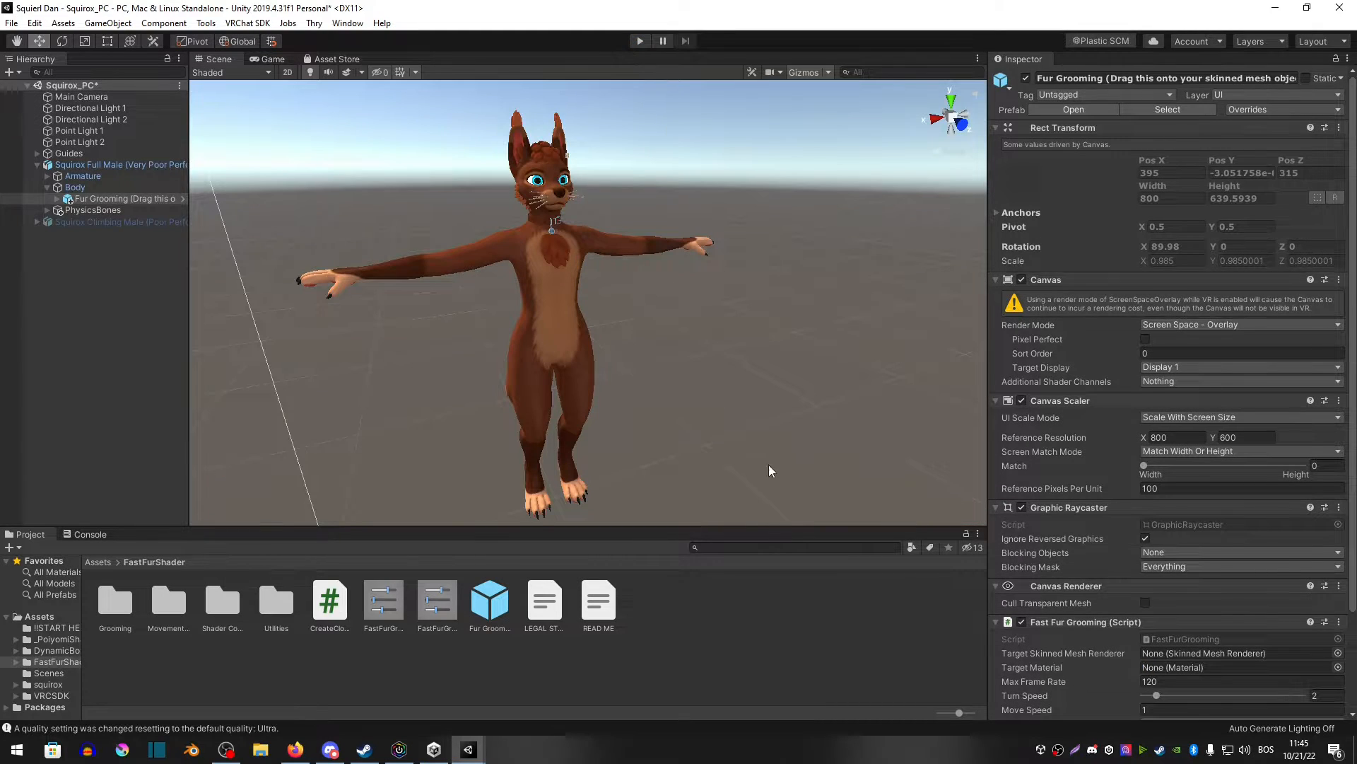
Step: Select the Body mesh and set its vrc.v_aa blend shape to 100 to open the mouth
left_click(701, 290)
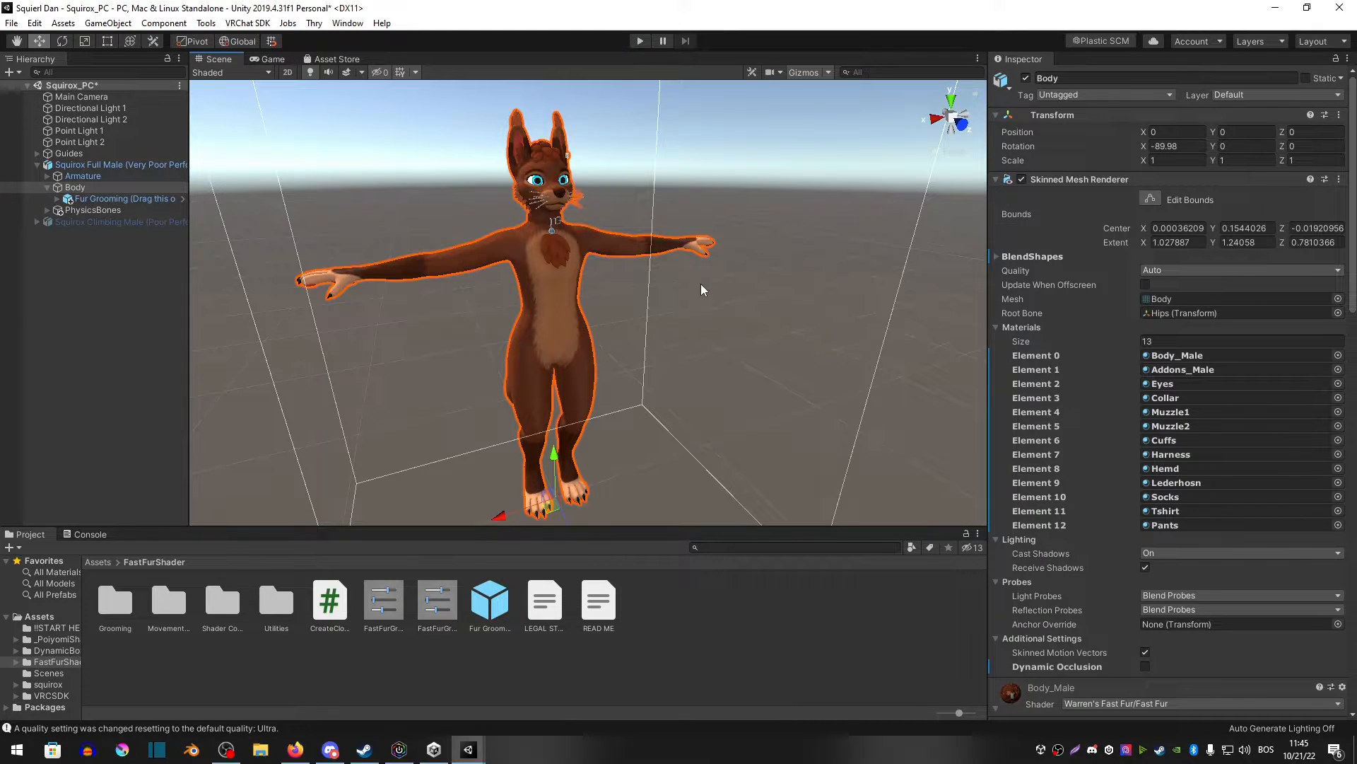
left_click(997, 256)
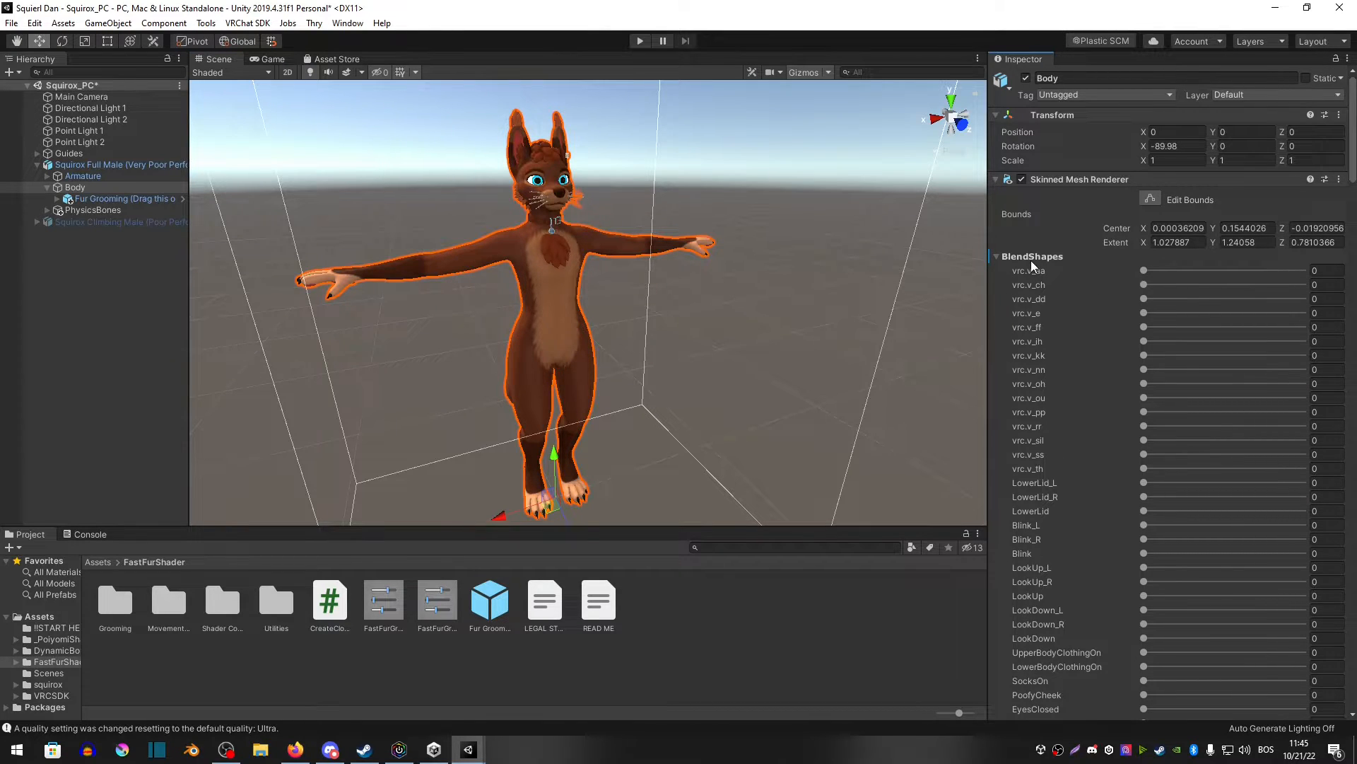
left_click(632, 239)
left_click(630, 240)
left_click_drag(1165, 270, 1276, 271)
right_click_drag(639, 361, 618, 342)
key("w")
key("s")
key("w")
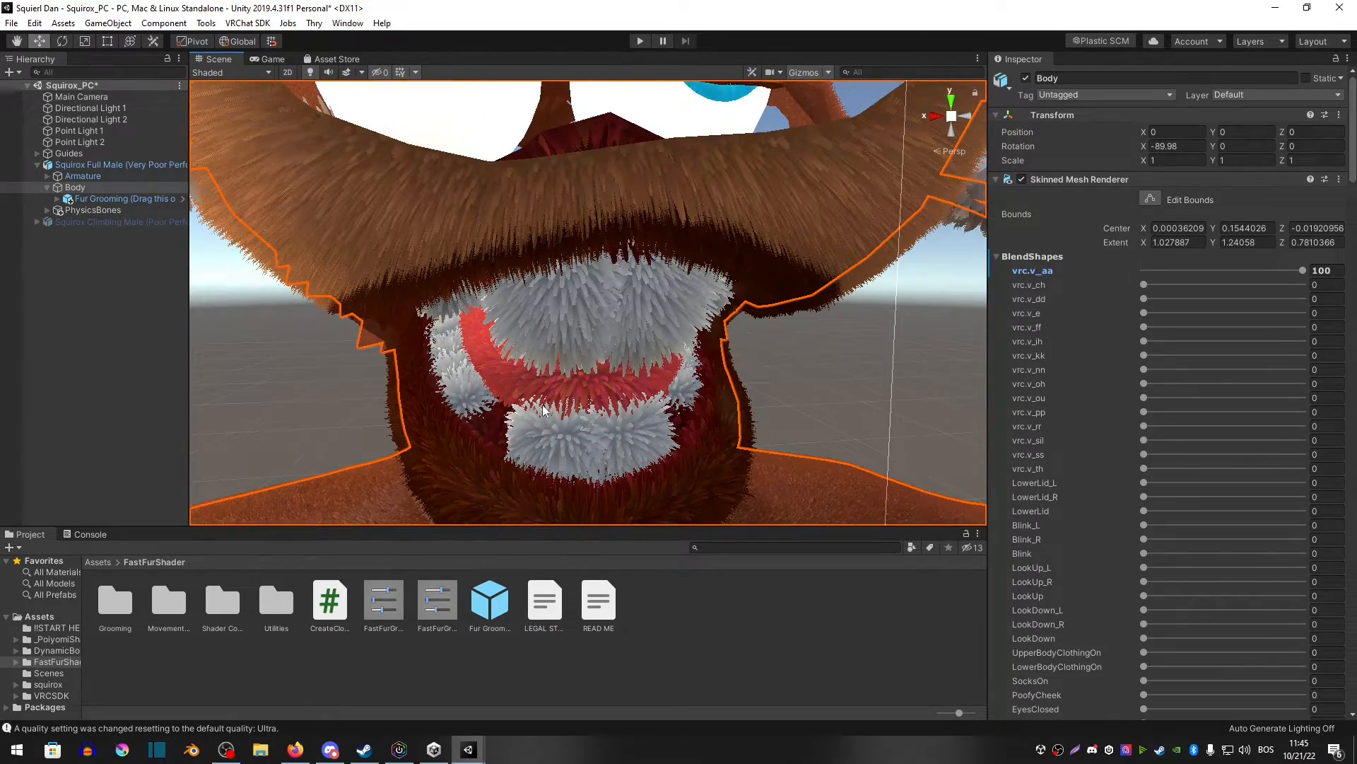
Step: Enter Play mode in the Game view and reduce the grooming brush Size
left_click(636, 41)
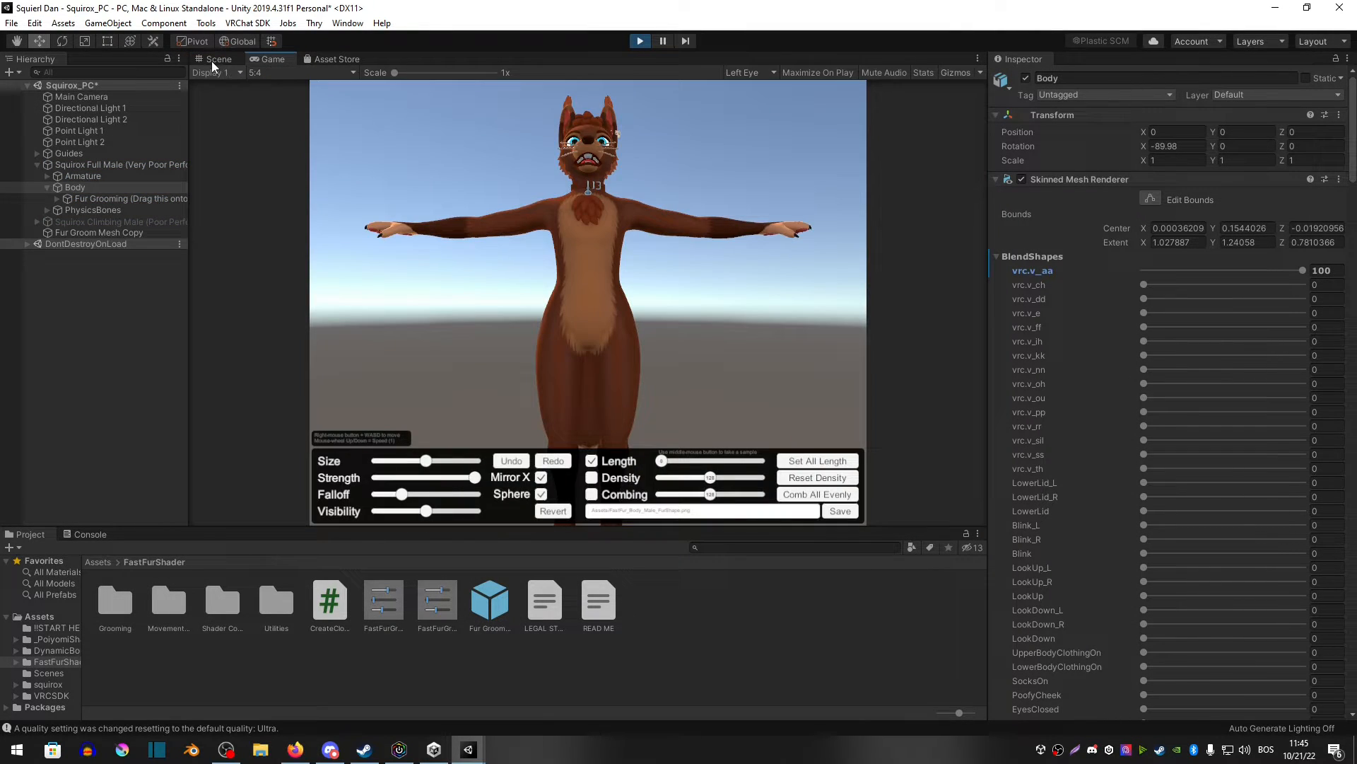
left_click(210, 61)
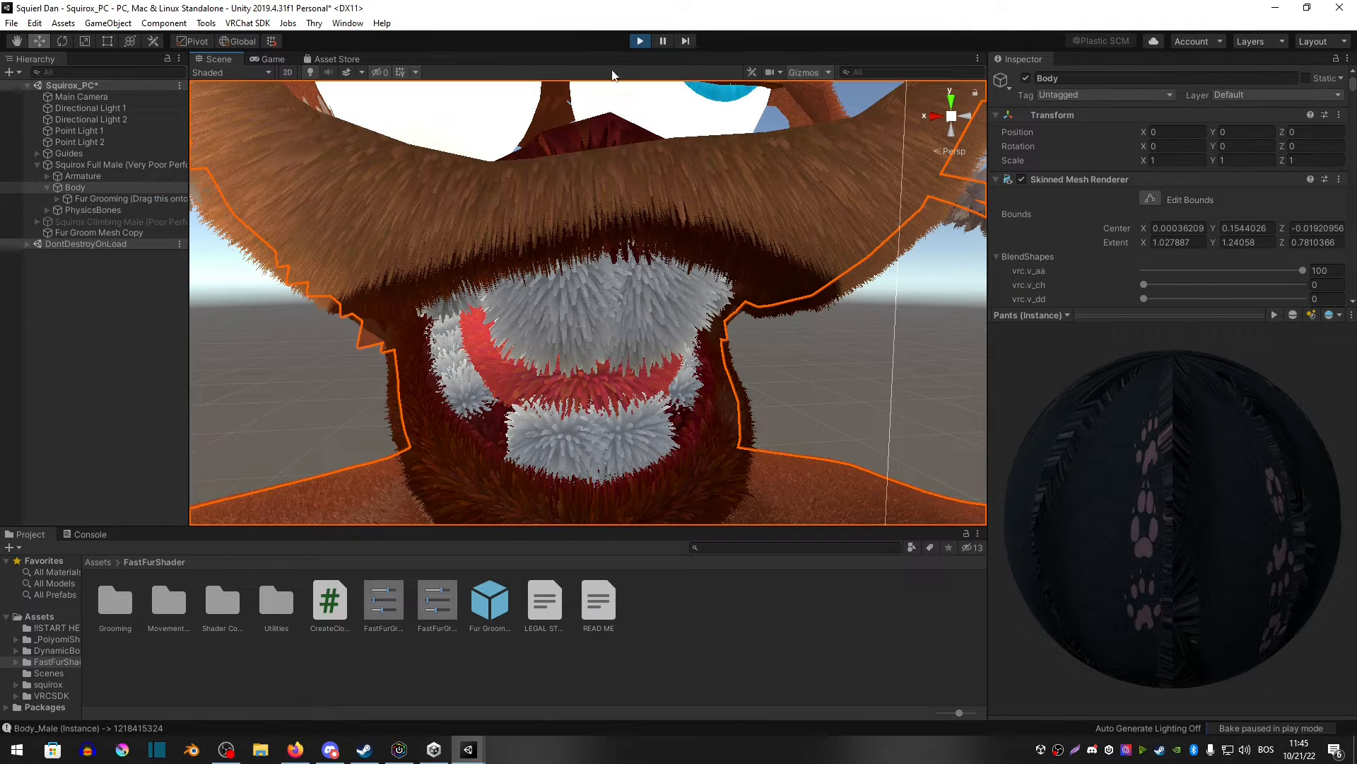
left_click(269, 61)
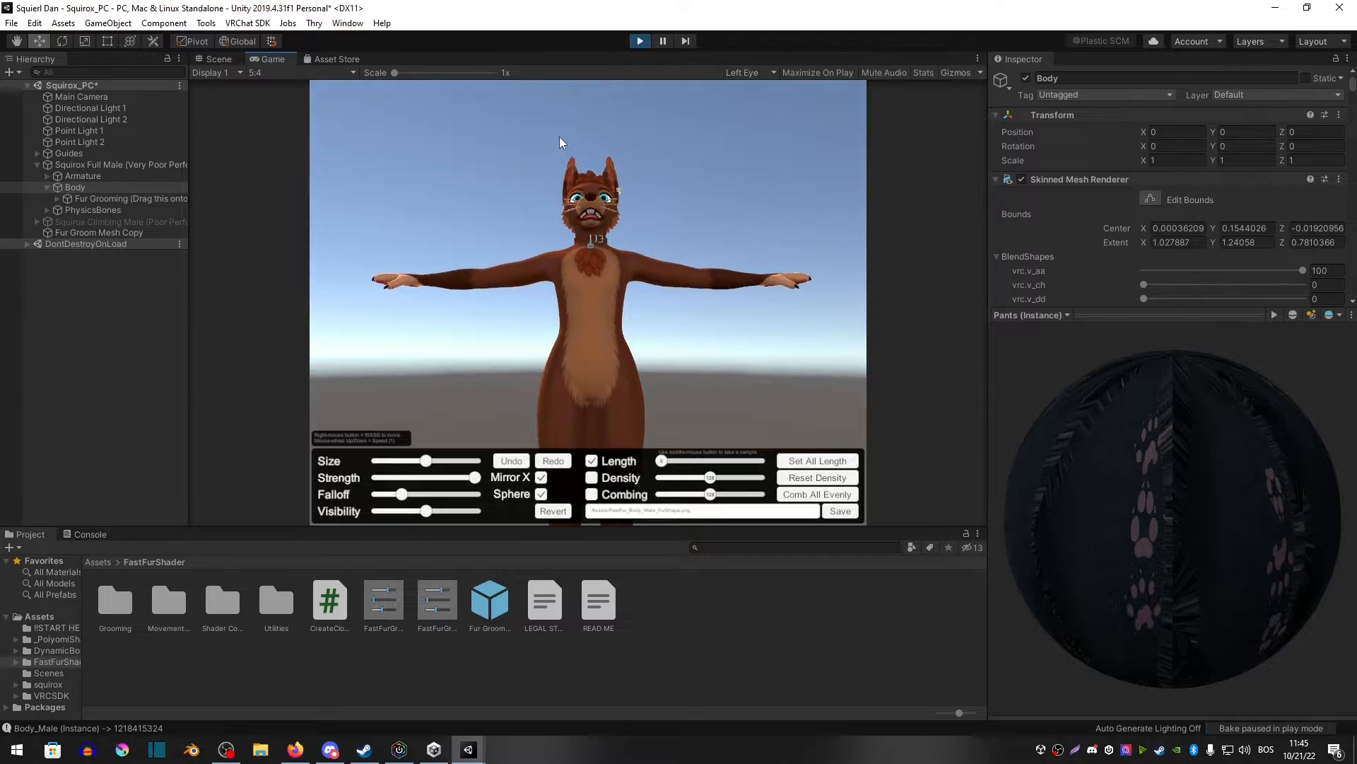
key("w")
right_click_drag(623, 222, 628, 294)
key("s")
left_click_drag(426, 461, 386, 470)
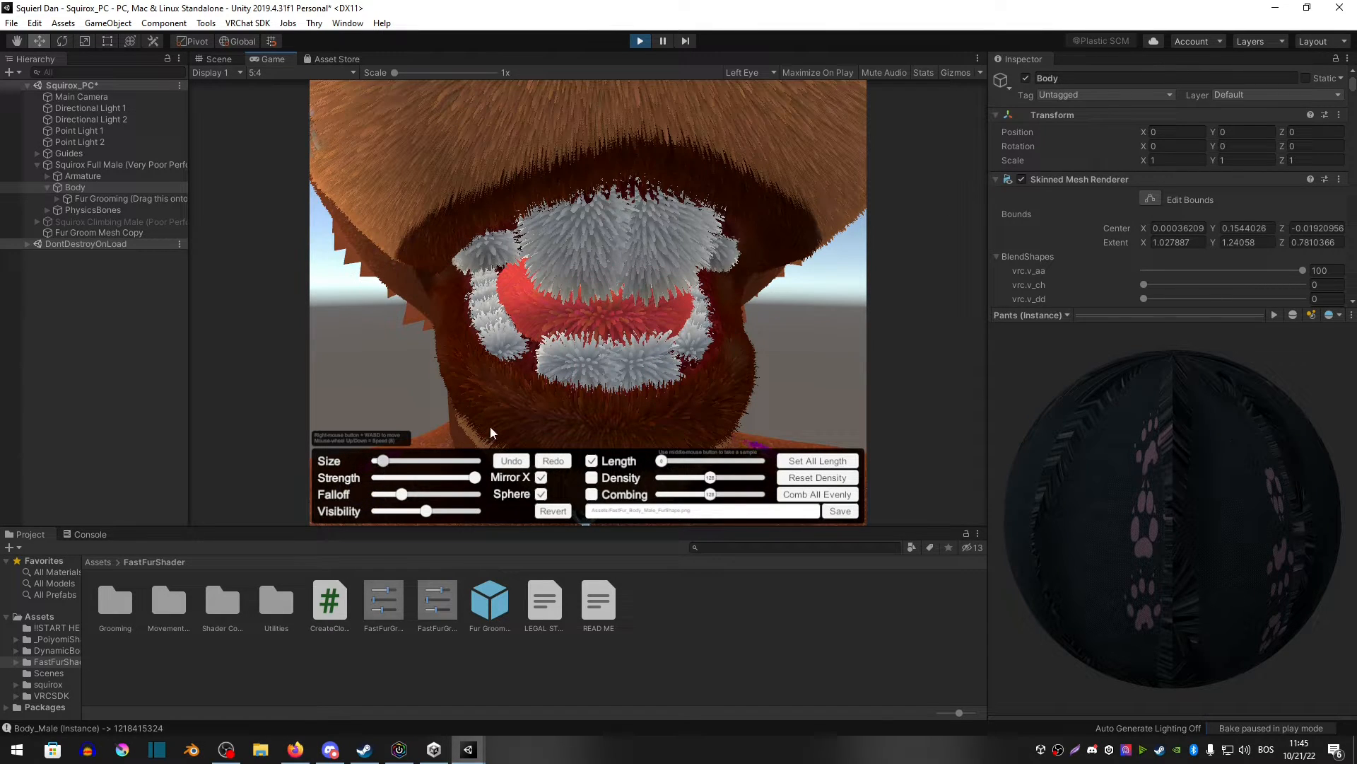
Step: Groom the fur inside the avatar's open mouth with the small brush
mouse_move(590, 360)
left_mouse_down()
mouse_move(571, 362)
mouse_move(608, 358)
mouse_move(605, 244)
mouse_move(570, 269)
mouse_move(546, 241)
mouse_move(487, 269)
mouse_move(504, 329)
mouse_move(601, 325)
mouse_move(533, 282)
mouse_move(481, 305)
left_mouse_up()
key("w")
mouse_move(481, 305)
right_mouse_down()
mouse_move(535, 316)
mouse_move(598, 281)
right_mouse_up()
key("s")
mouse_move(580, 276)
left_mouse_down()
mouse_move(520, 261)
mouse_move(419, 153)
mouse_move(391, 253)
mouse_move(597, 252)
mouse_move(578, 308)
mouse_move(491, 389)
mouse_move(577, 246)
left_mouse_up()
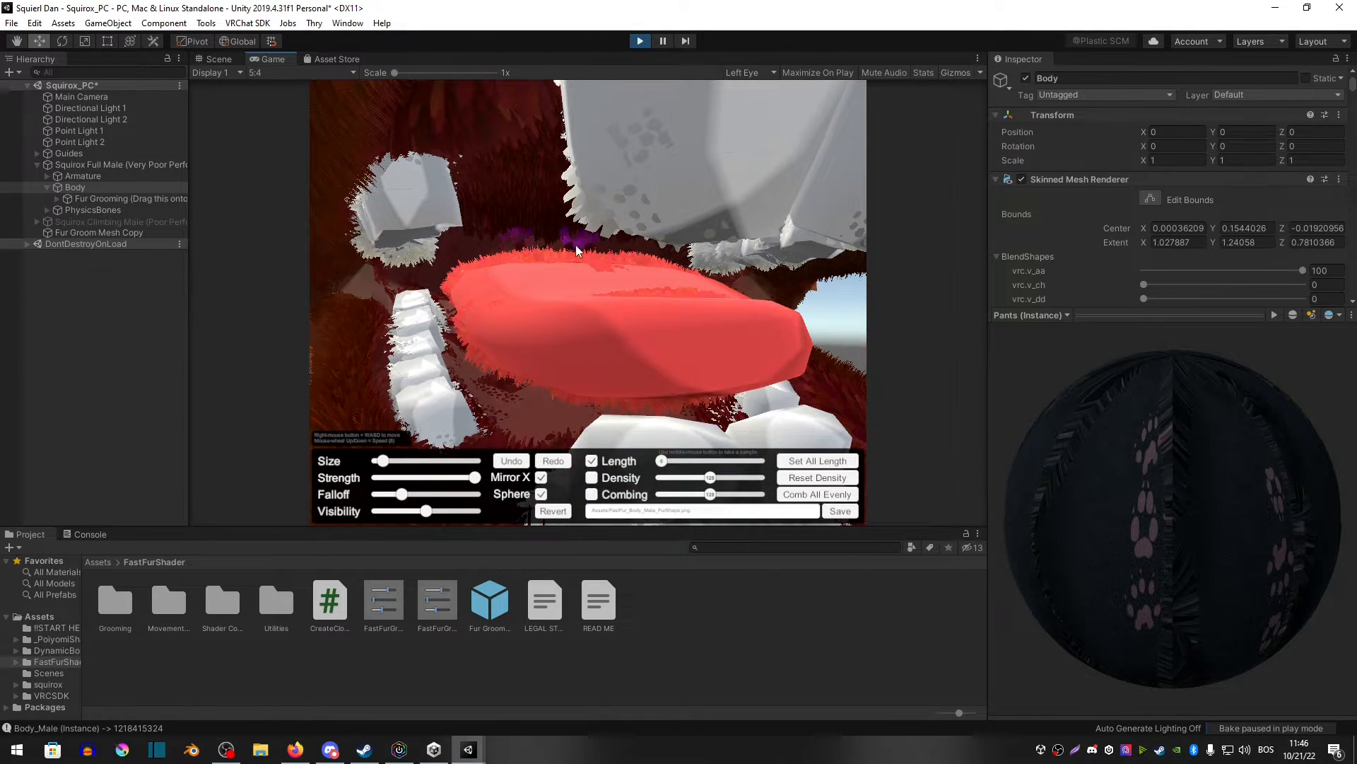
key("s")
mouse_move(576, 245)
right_mouse_down()
mouse_move(588, 349)
mouse_move(488, 402)
mouse_move(601, 320)
mouse_move(473, 324)
mouse_move(533, 222)
mouse_move(512, 181)
mouse_move(614, 364)
mouse_move(576, 262)
right_mouse_up()
key("a")
key("w")
key("s")
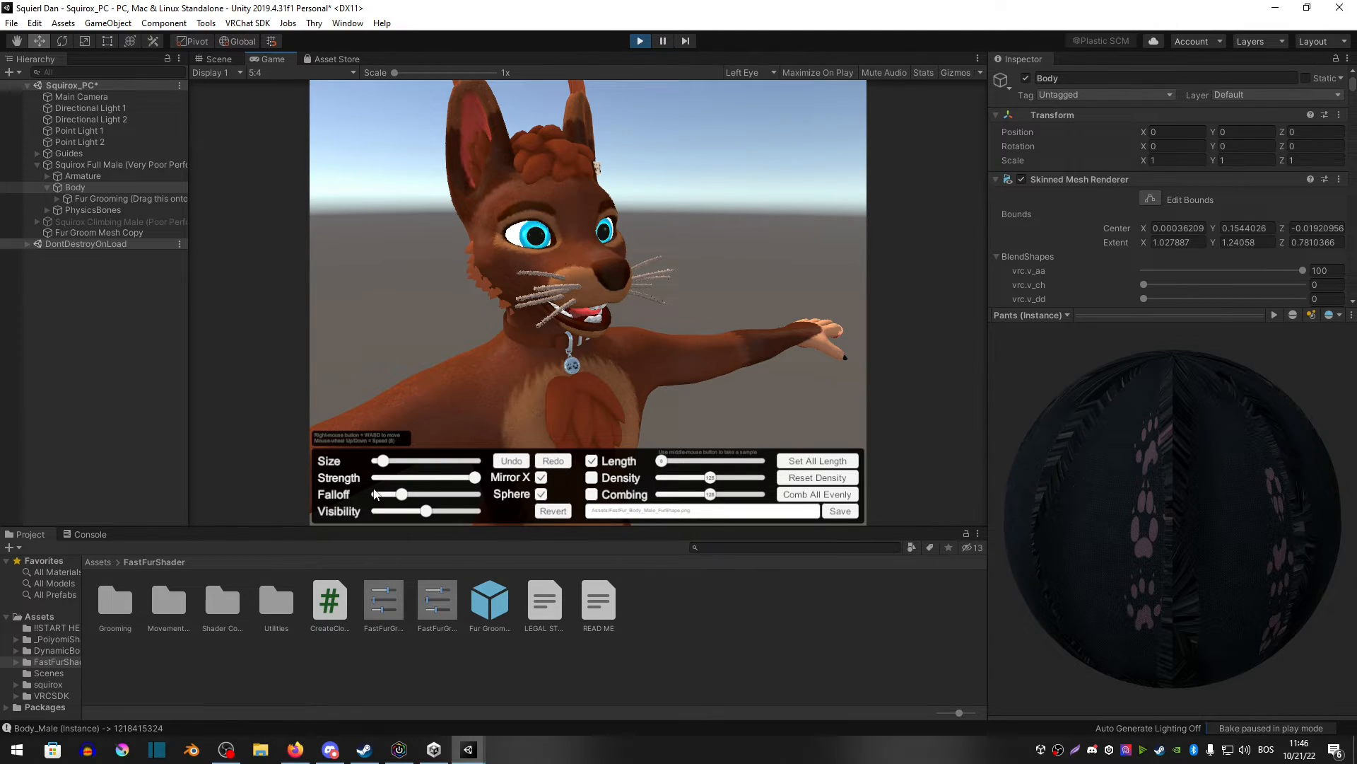
Step: Try brushing short fur across the chest with a larger brush at minimum Length, then undo the stroke
left_click_drag(395, 461, 434, 460)
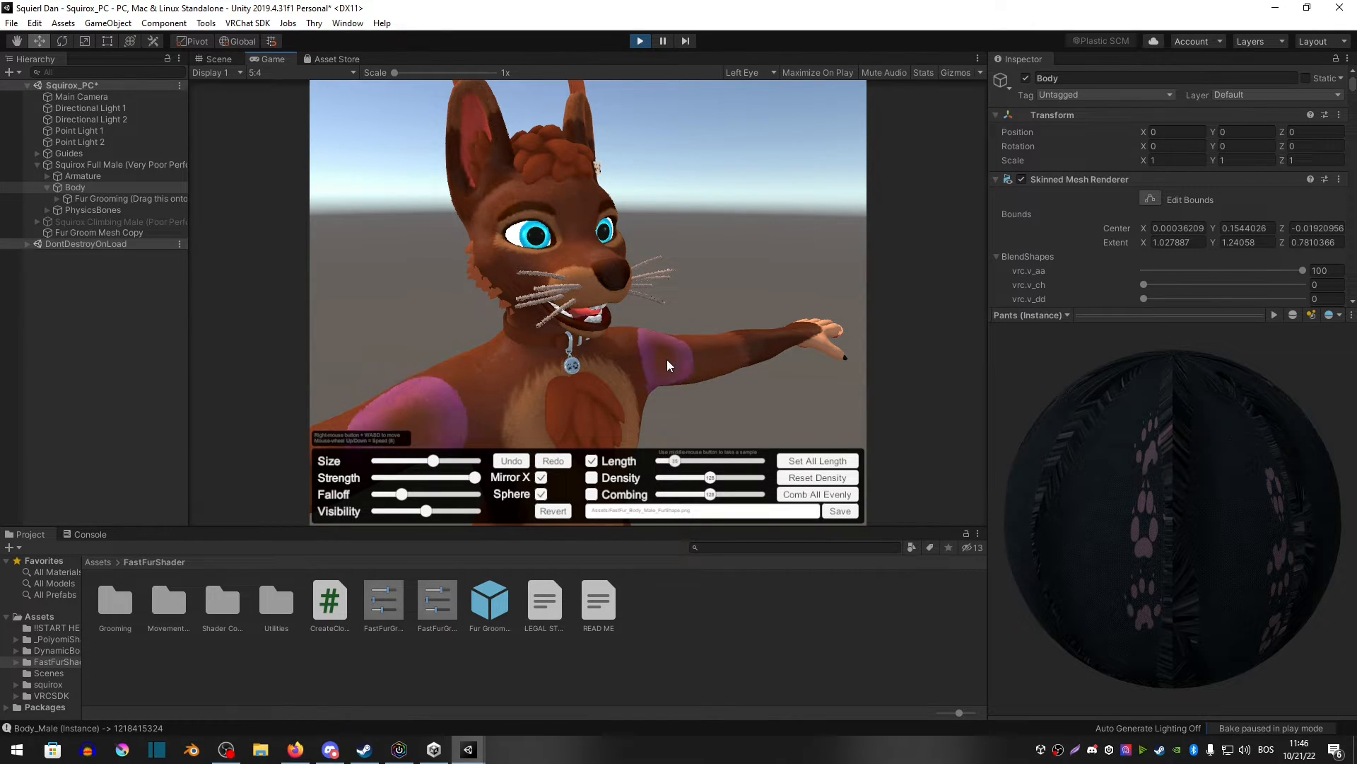
left_click_drag(705, 462, 663, 461)
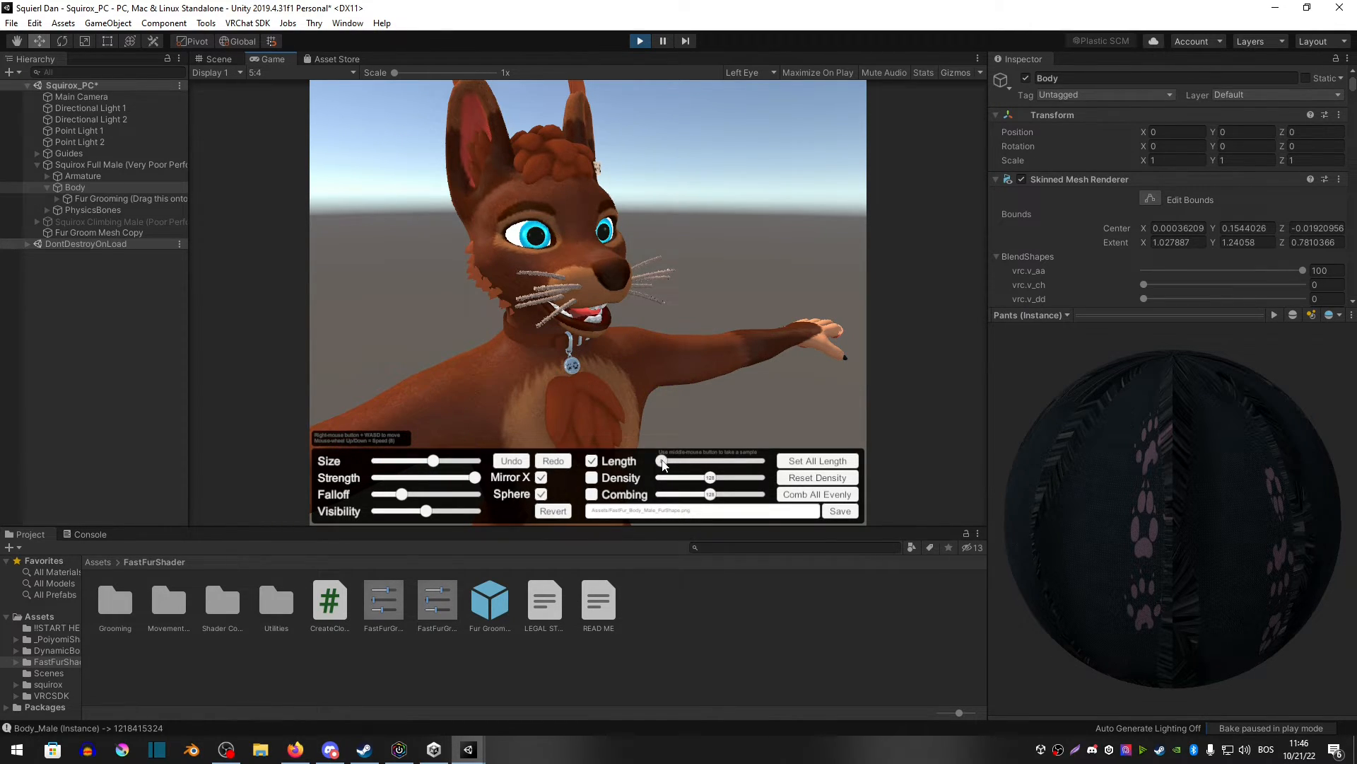
mouse_move(545, 368)
left_mouse_down()
mouse_move(397, 410)
mouse_move(381, 398)
mouse_move(583, 359)
mouse_move(471, 393)
mouse_move(660, 428)
left_mouse_up()
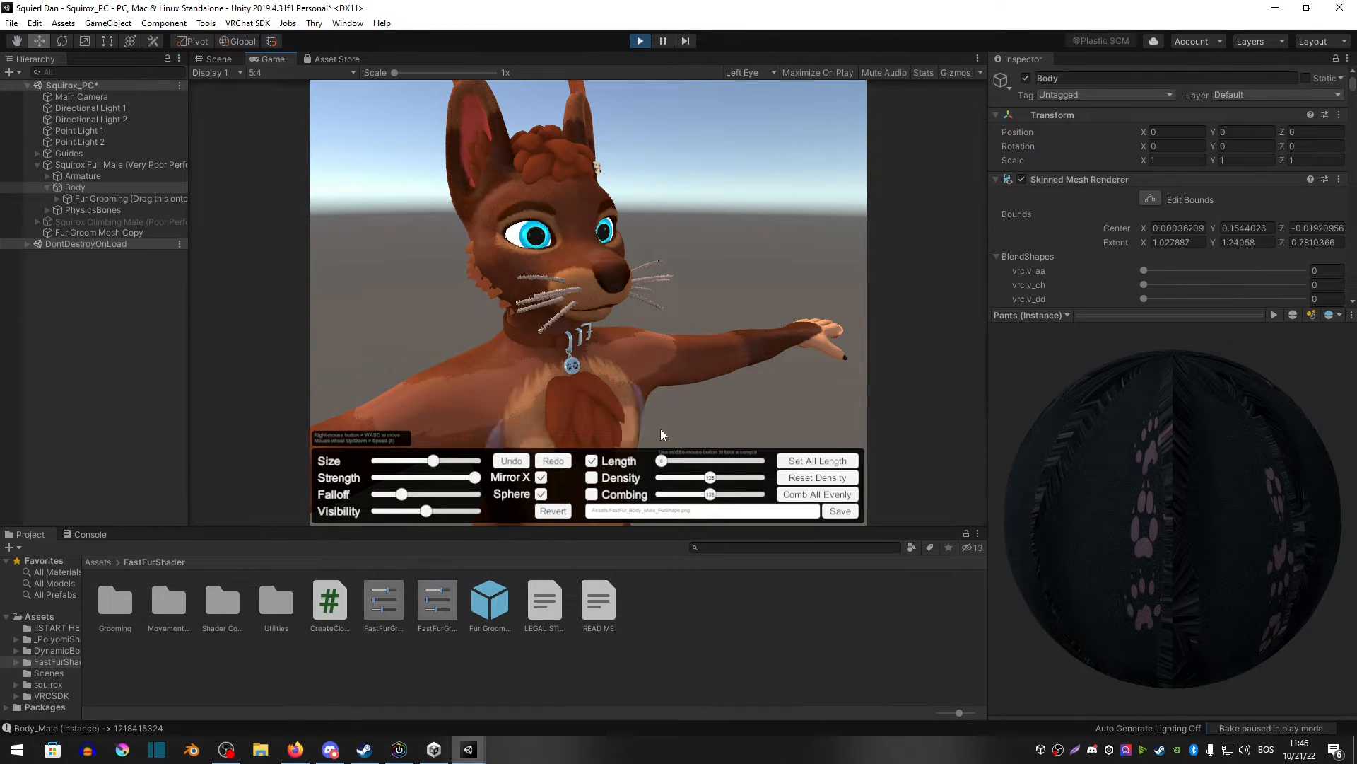
left_click(506, 459)
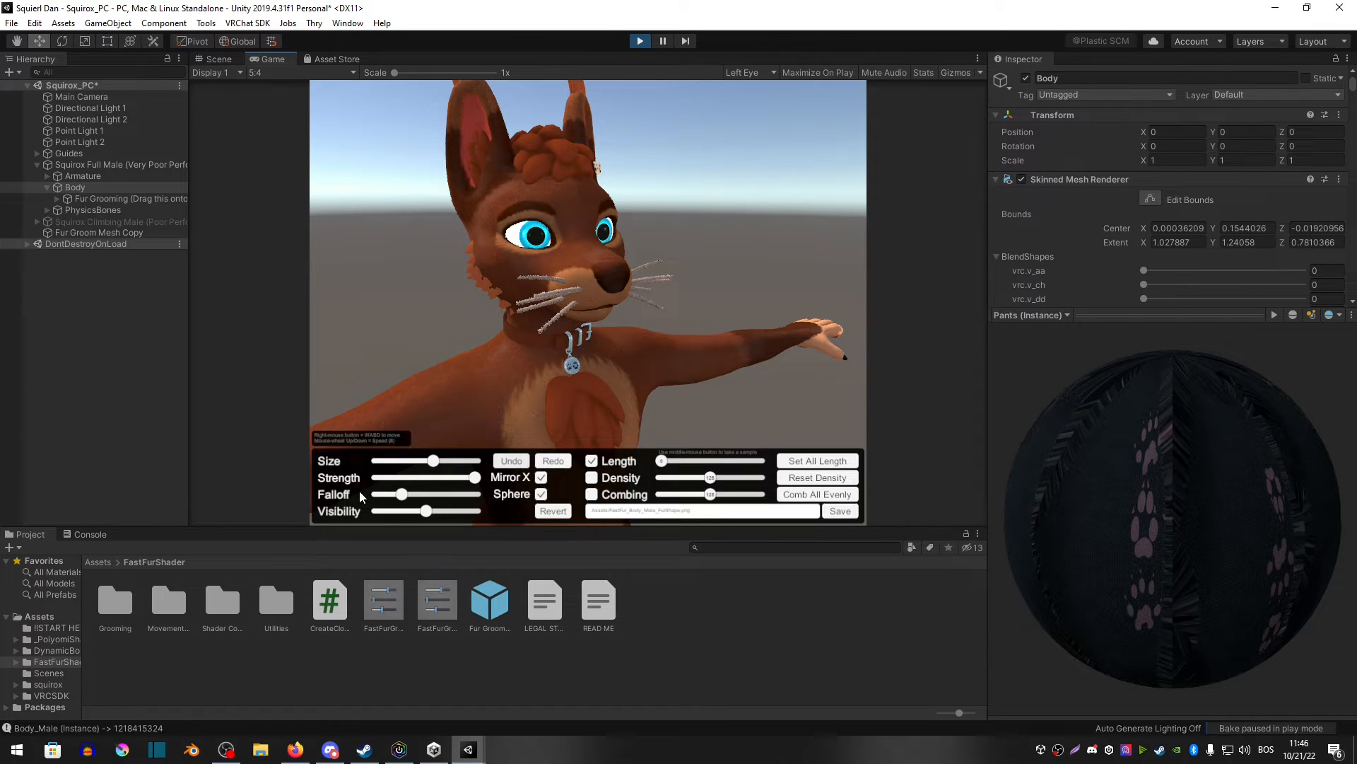
left_click_drag(402, 494, 395, 495)
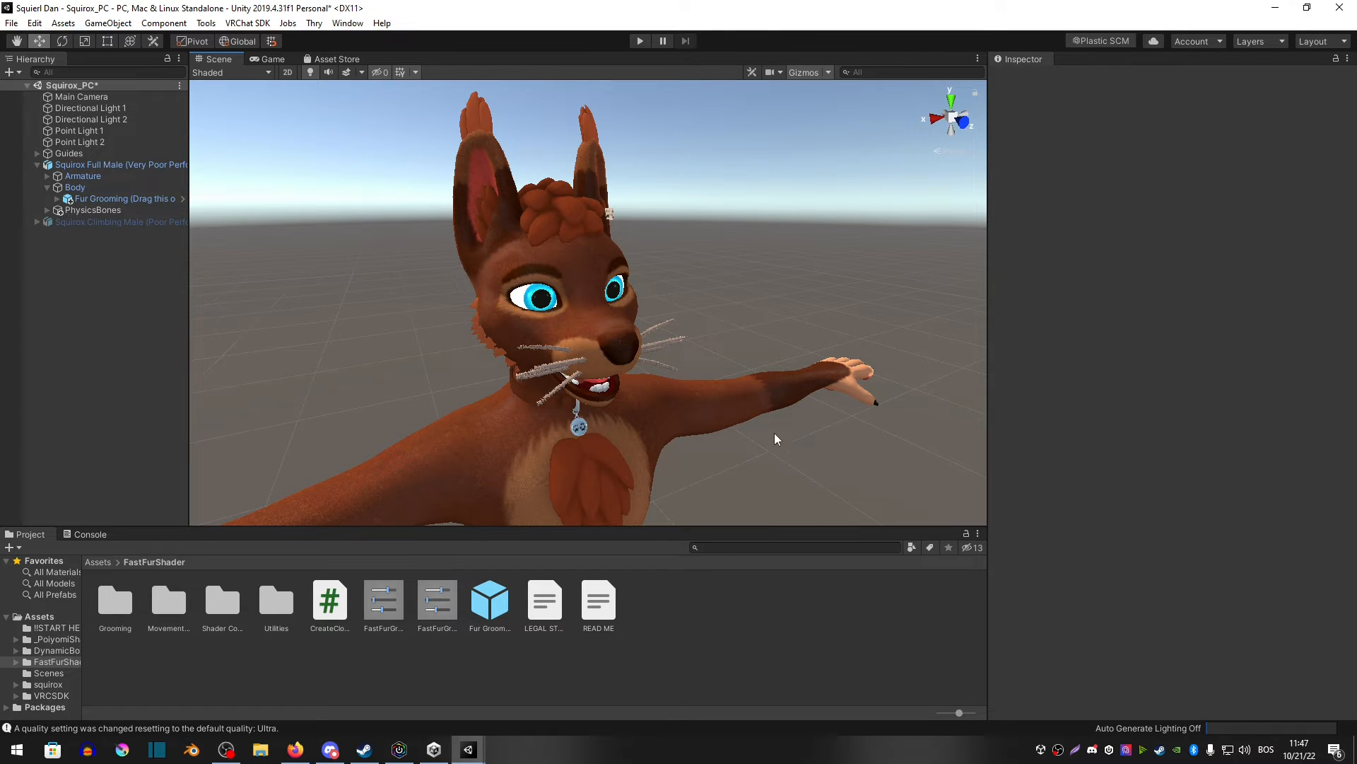
Step: Inspect the groomed avatar from different angles in the Scene view
middle_click_drag(774, 433, 747, 377)
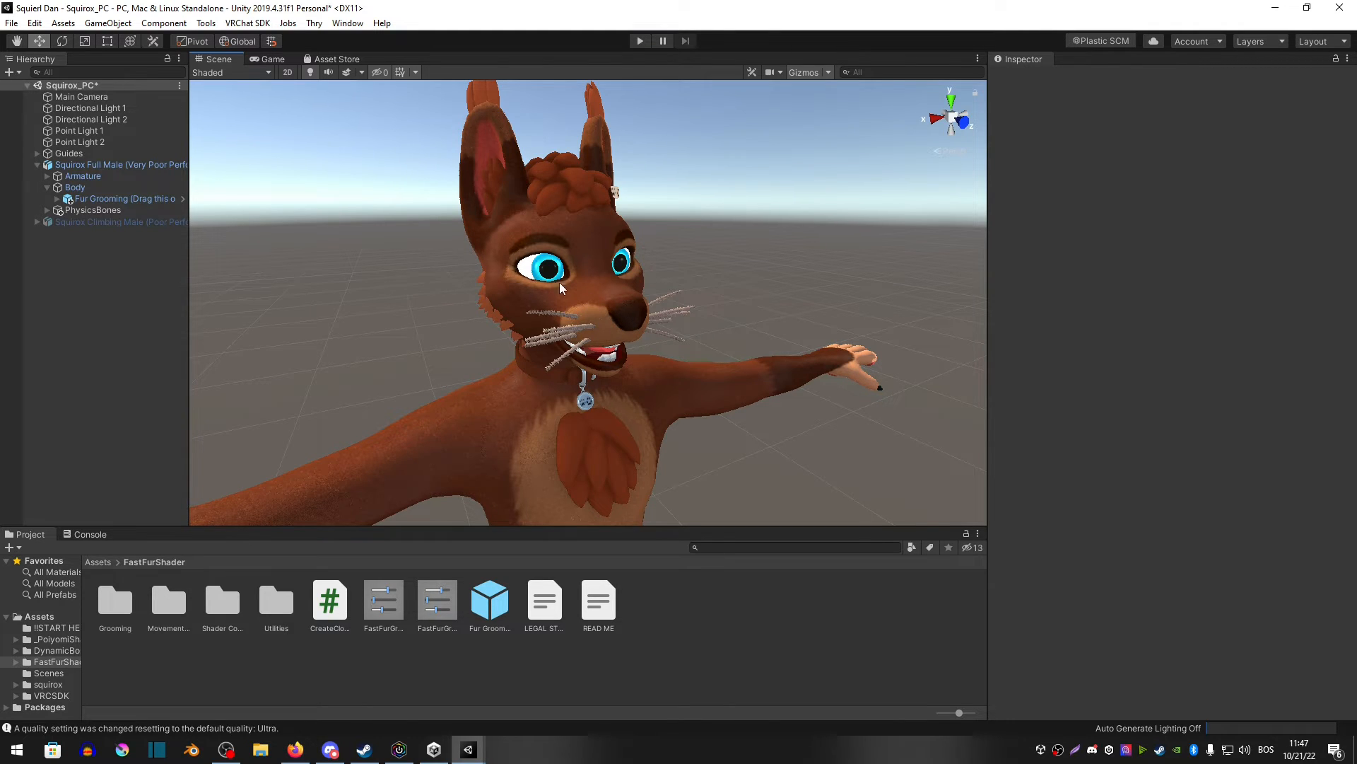
scroll(716, 428, "down", 5)
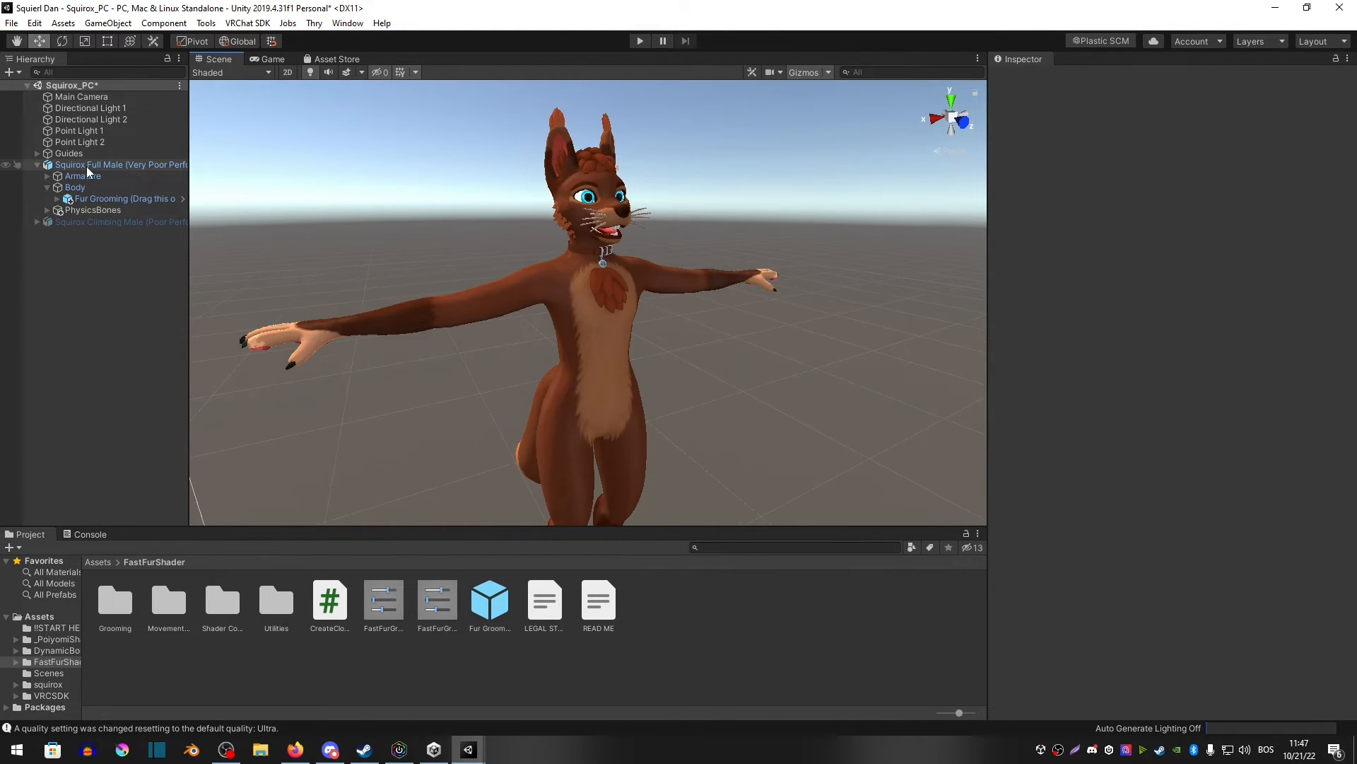
left_click(87, 165)
left_click(257, 219)
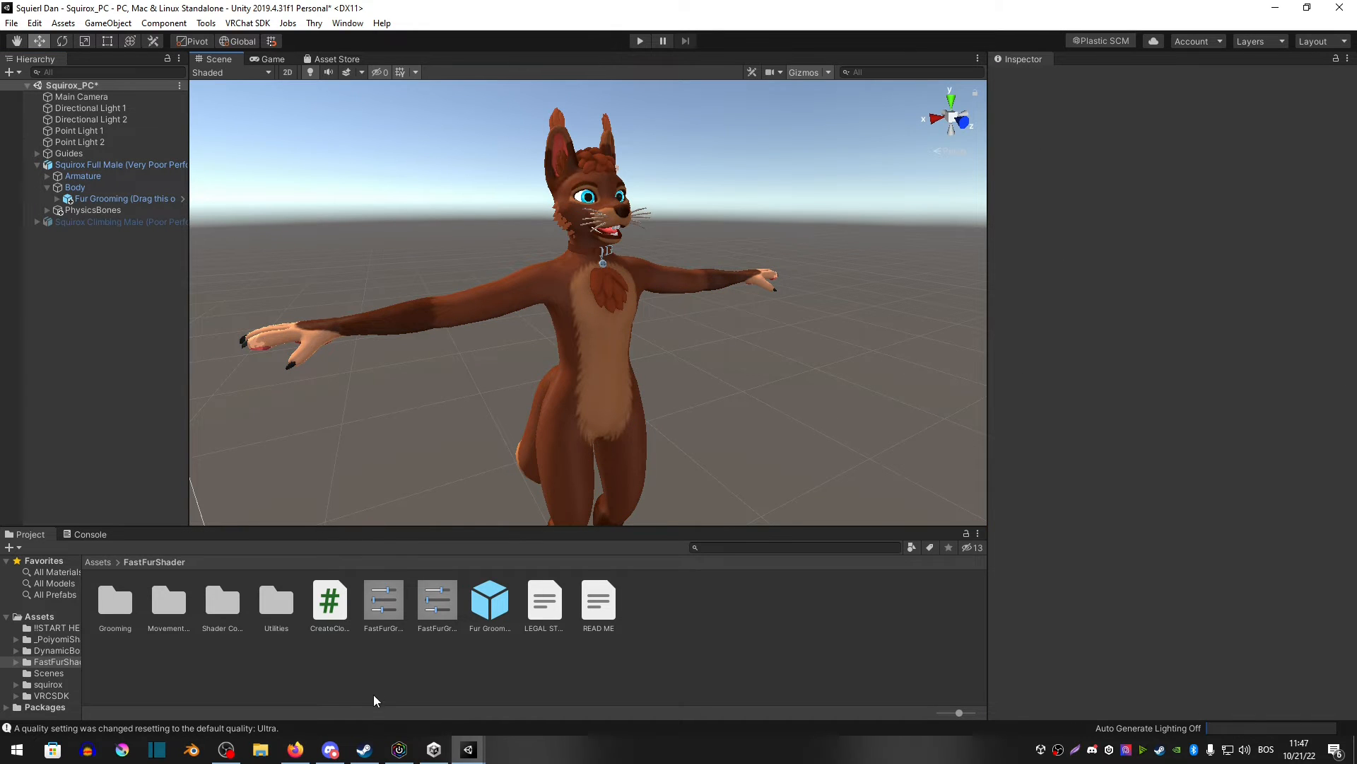
mouse_move(459, 753)
left_click(391, 684)
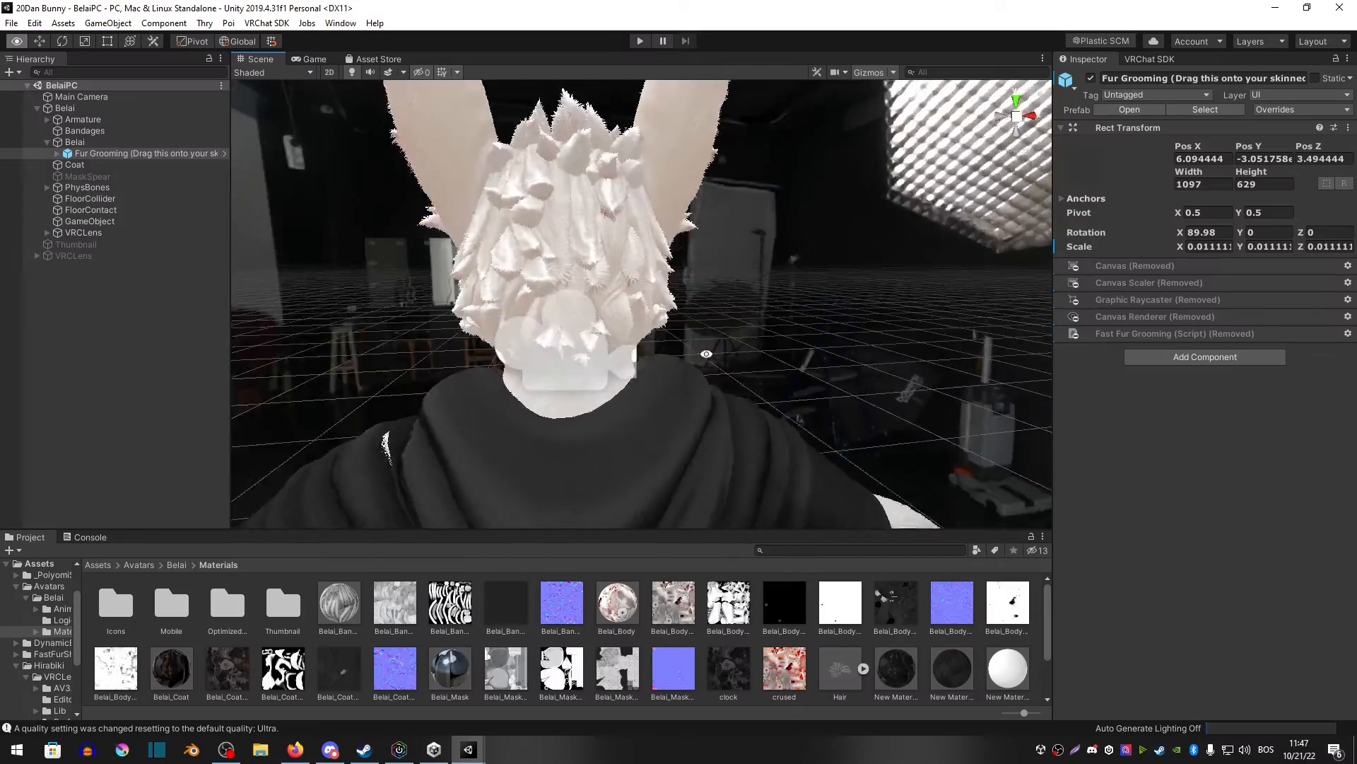
Step: Examine the fur on a bunny avatar using the Fast Fur Lite shader in another project
left_click_drag(425, 339, 942, 294, "alt")
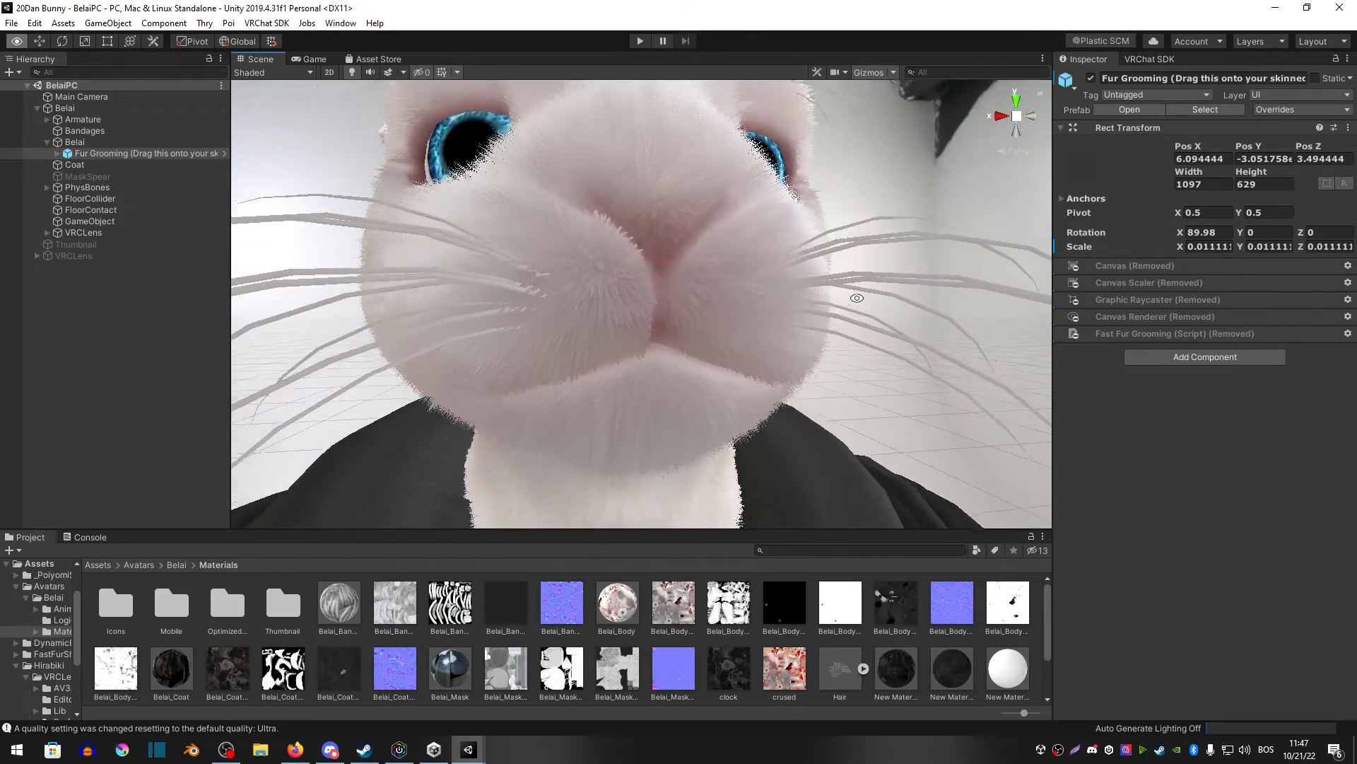
scroll(691, 381, "down", 5)
middle_click_drag(690, 381, 622, 304)
scroll(622, 304, "up", 4)
left_click_drag(622, 304, 585, 341, "alt")
scroll(648, 221, "down", 4)
scroll(600, 301, "down", 4)
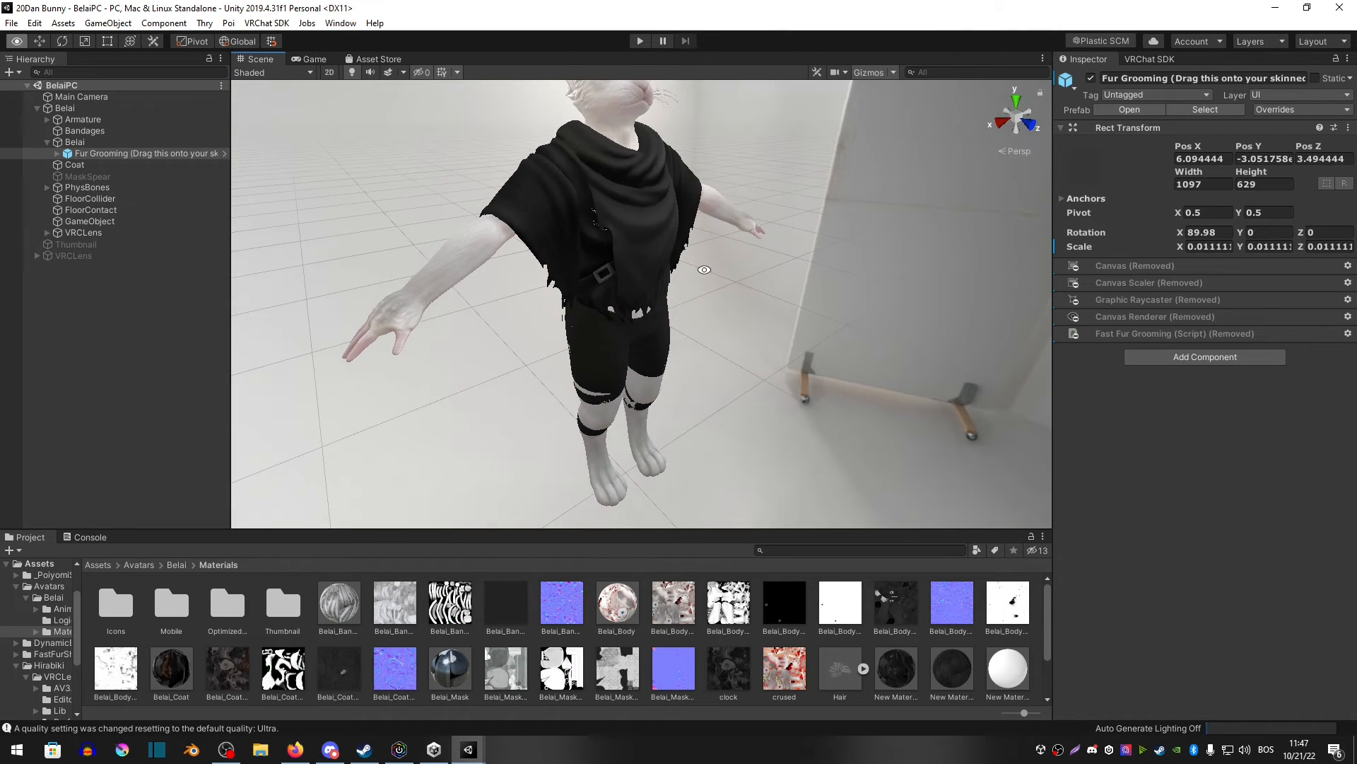
middle_click_drag(615, 282, 613, 325)
left_click_drag(651, 325, 575, 301, "alt")
scroll(575, 300, "down", 2)
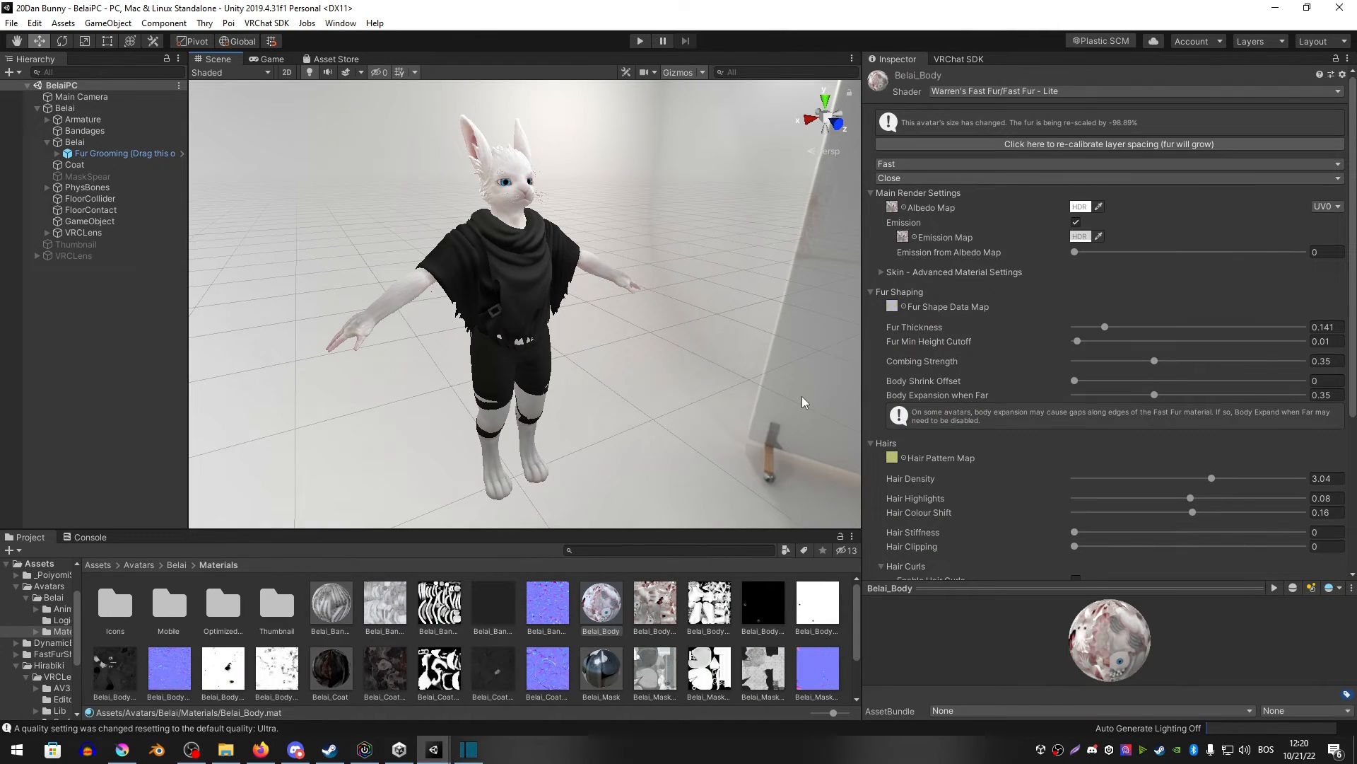